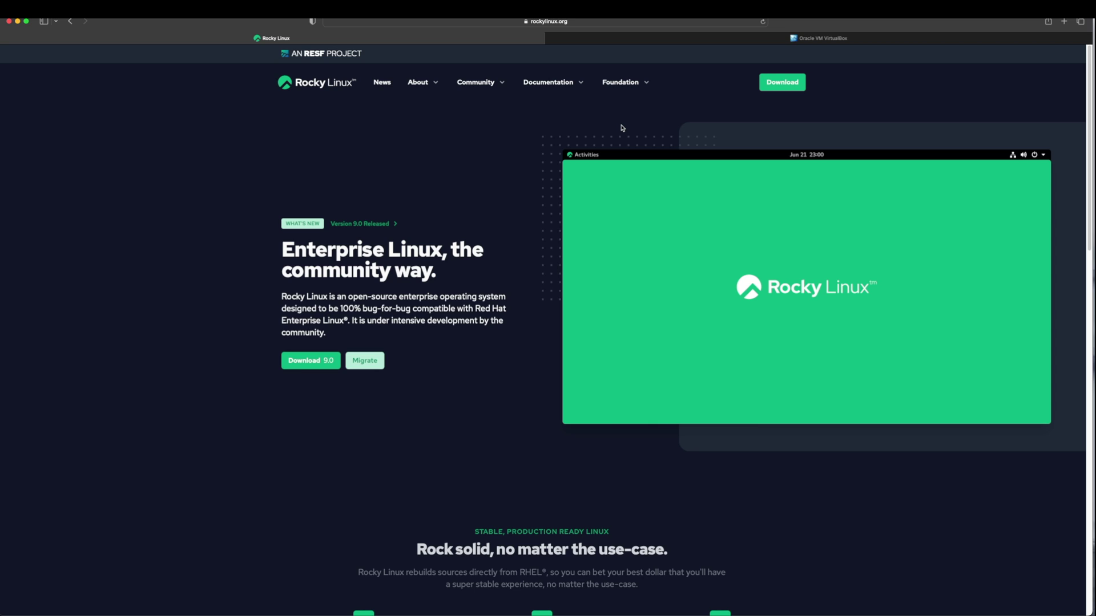
{"action": "left_click", "coordinate": [783, 84]}
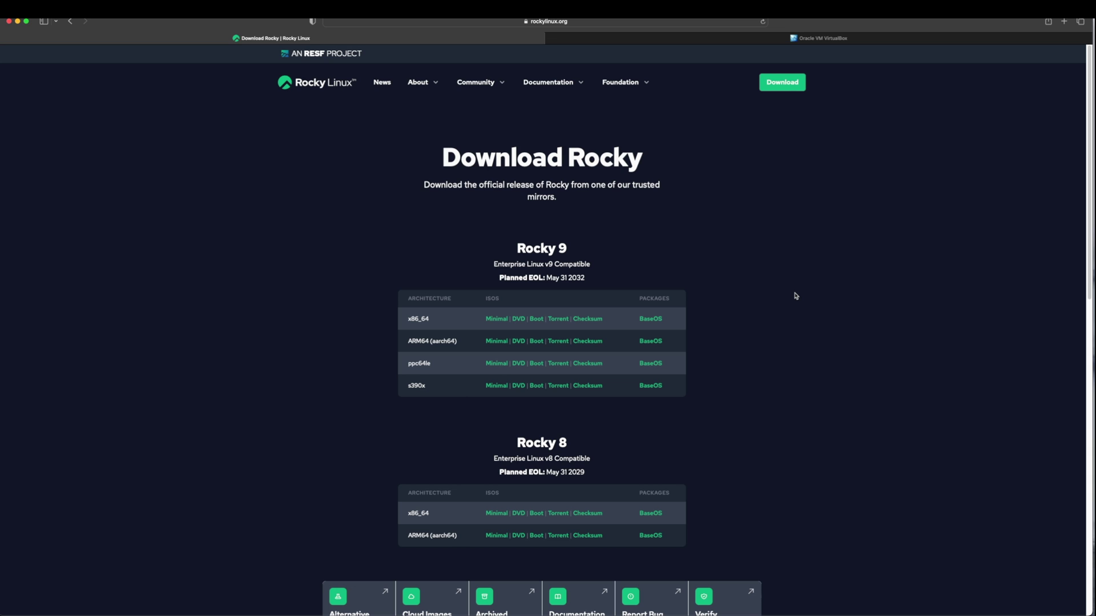
Launch VMware Fusion from Spotlight and start creating a new virtual machine
{"action": "key", "text": "super+space"}
{"action": "type", "text": "vmware"}
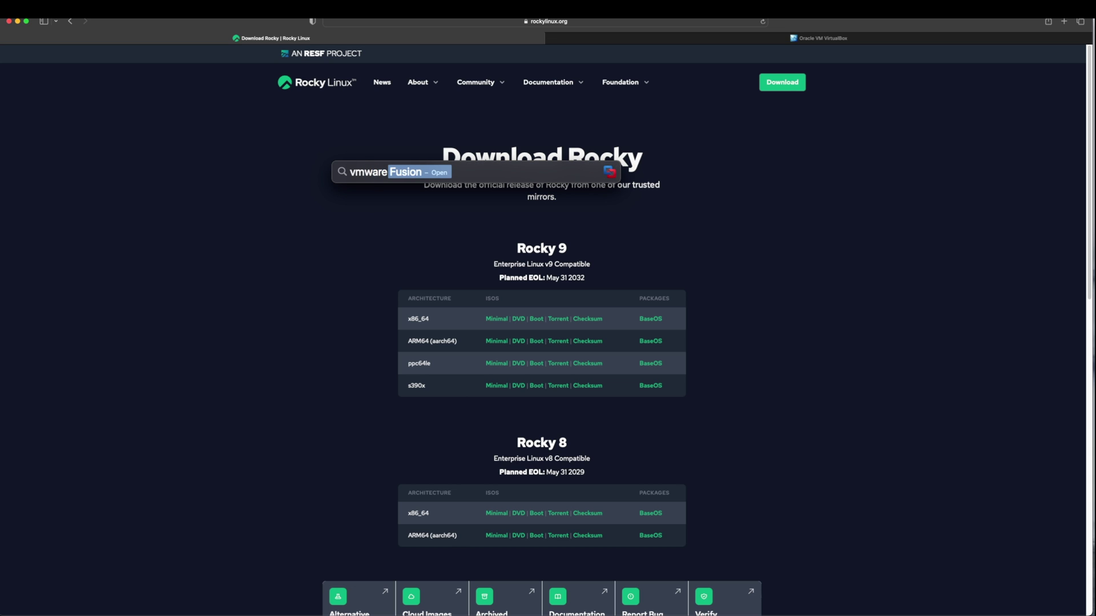
{"action": "key", "text": "Return"}
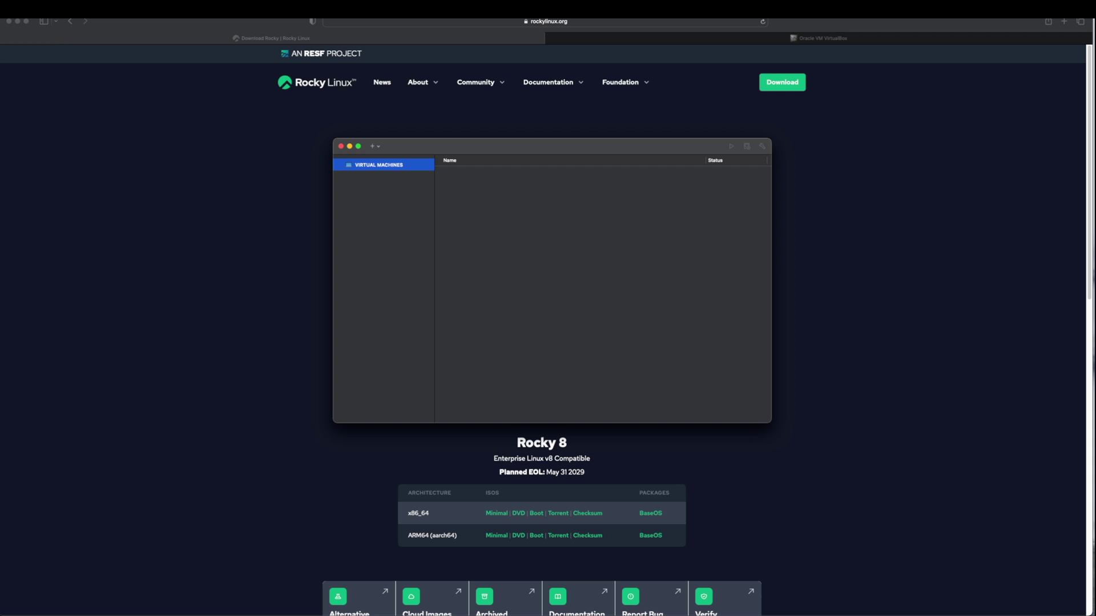
{"action": "left_click", "coordinate": [83, 9]}
{"action": "left_click", "coordinate": [83, 18]}
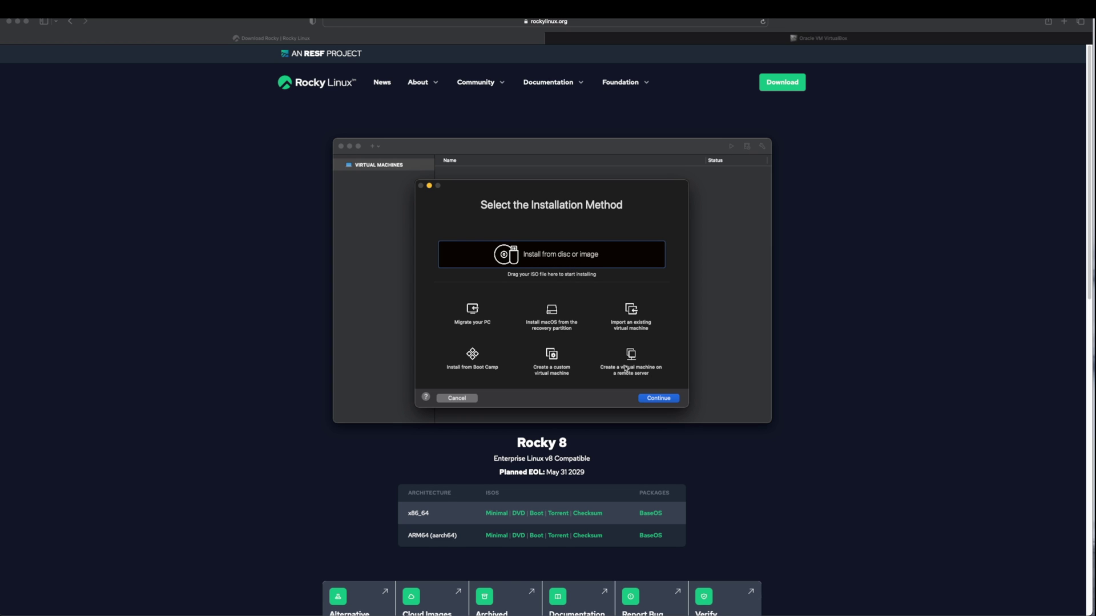
Choose the Rocky 9.0 x86_64 DVD image as the installation media
{"action": "left_click", "coordinate": [669, 398]}
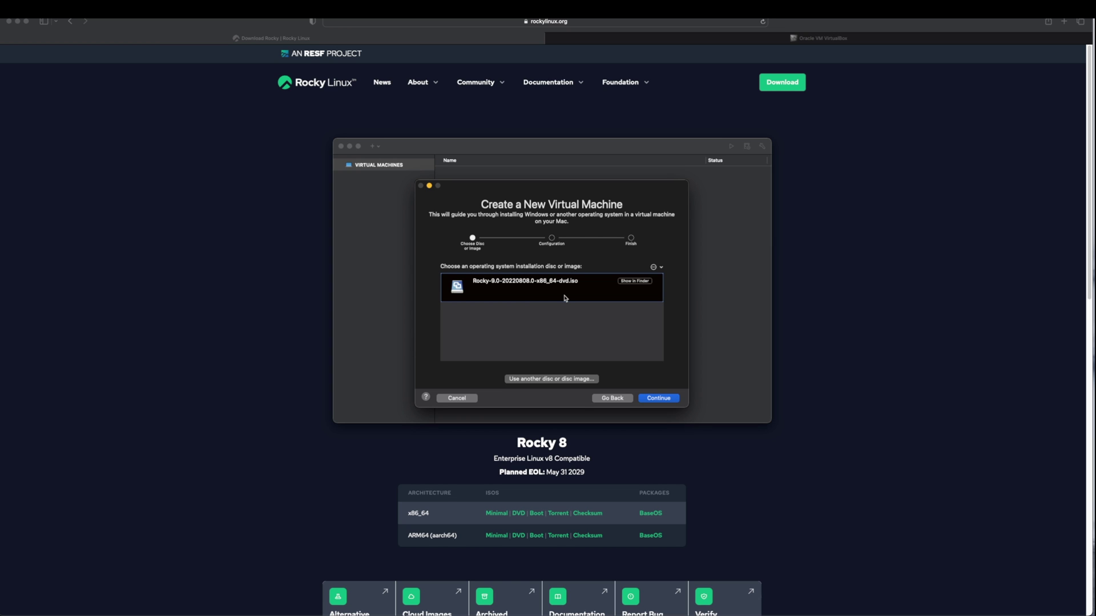
{"action": "left_click", "coordinate": [545, 380]}
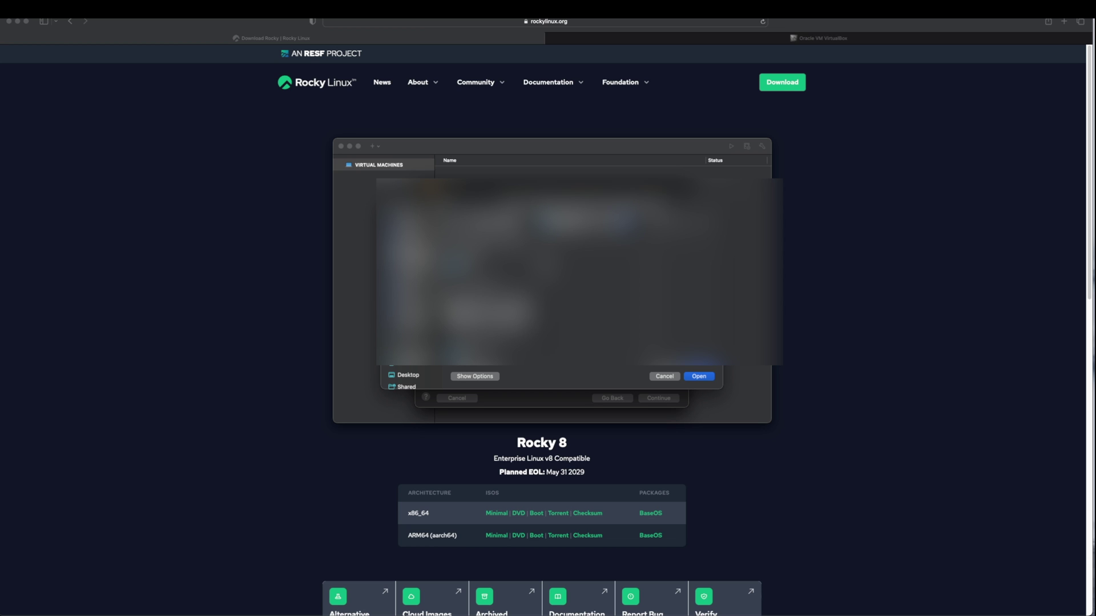
{"action": "left_click", "coordinate": [693, 378]}
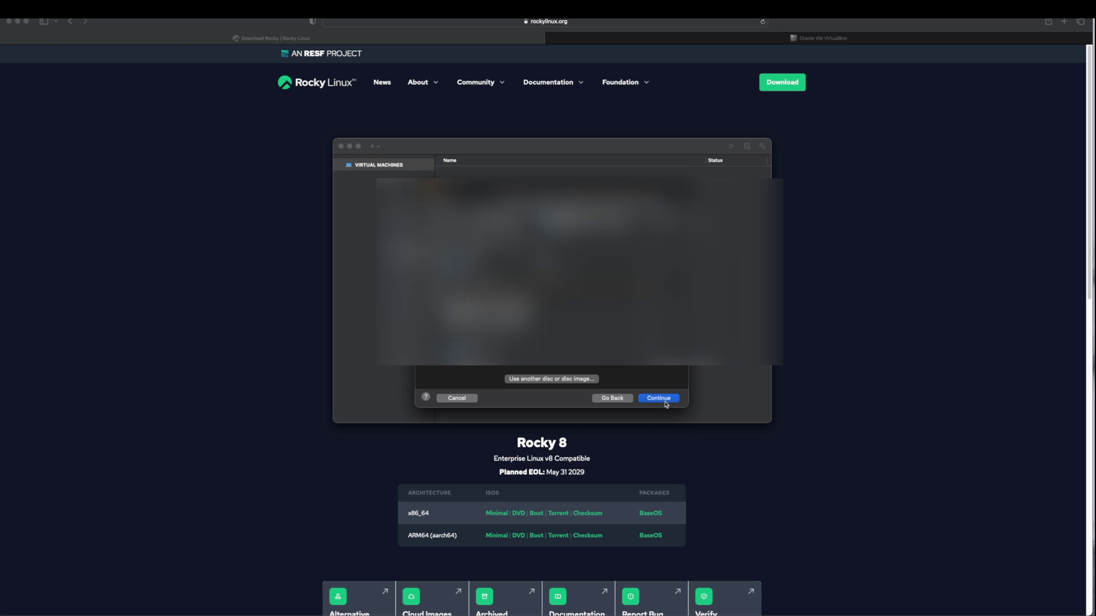
{"action": "left_click", "coordinate": [664, 398]}
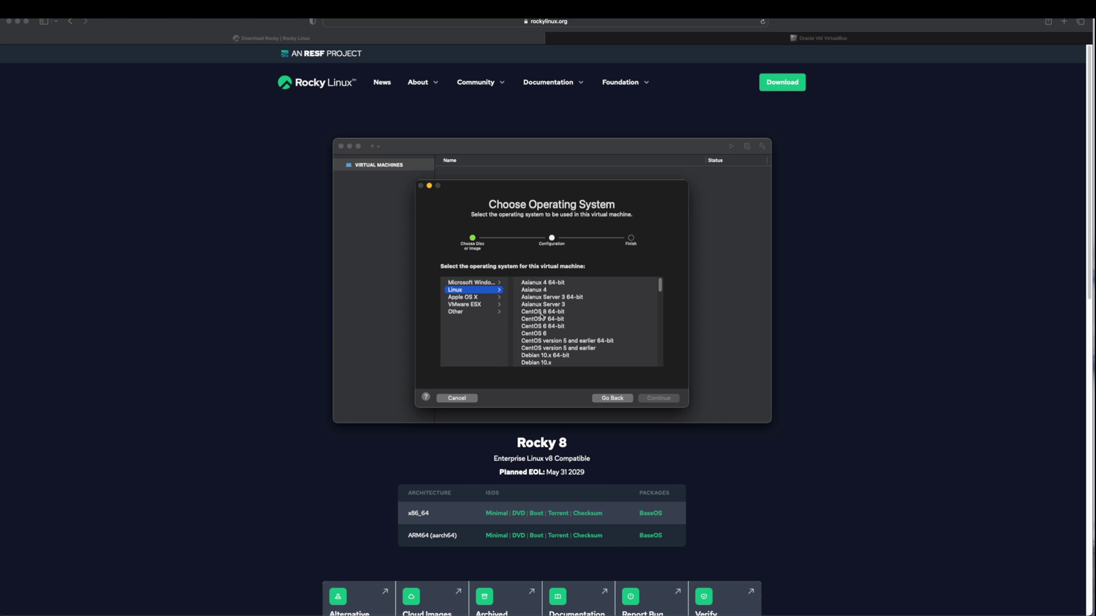
Set the guest operating system to Linux > Red Hat Linux and continue
{"action": "left_click_drag", "start_coordinate": [660, 287], "coordinate": [660, 333]}
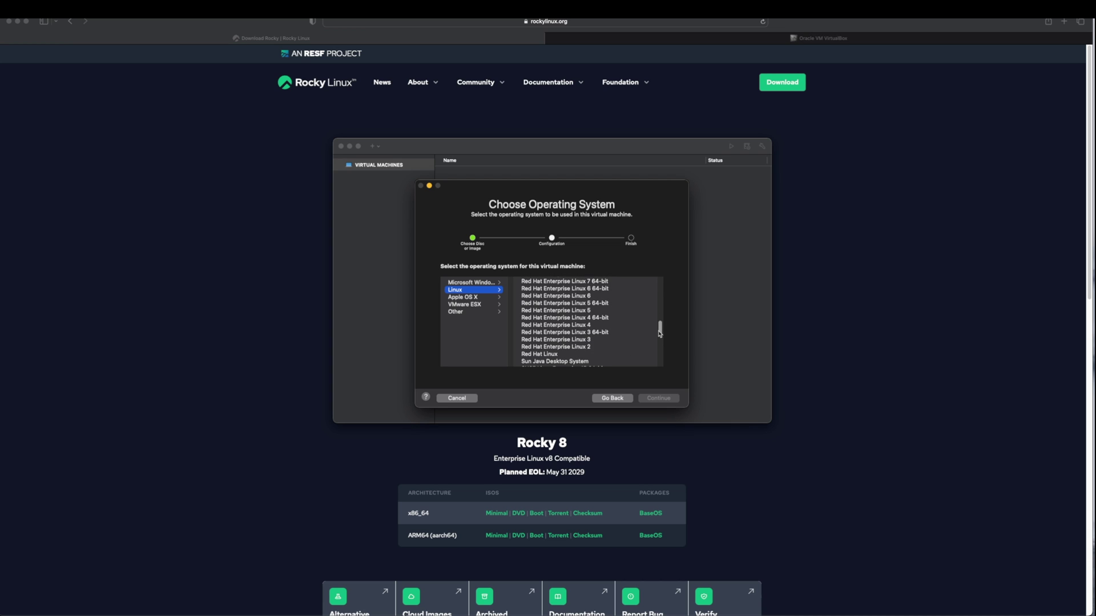
{"action": "left_click", "coordinate": [550, 351]}
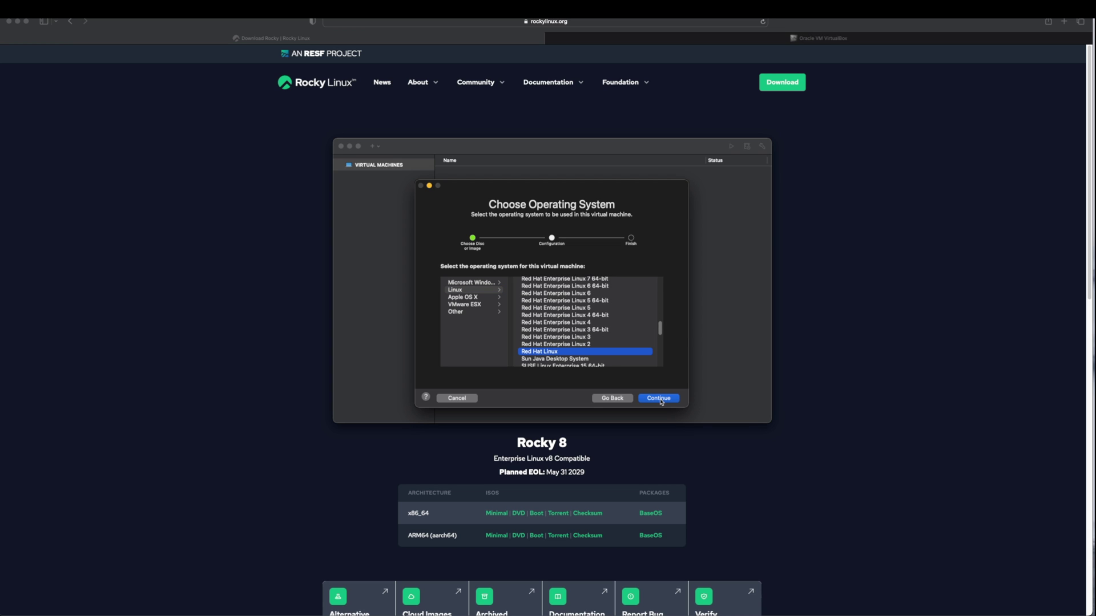
{"action": "left_click", "coordinate": [660, 400]}
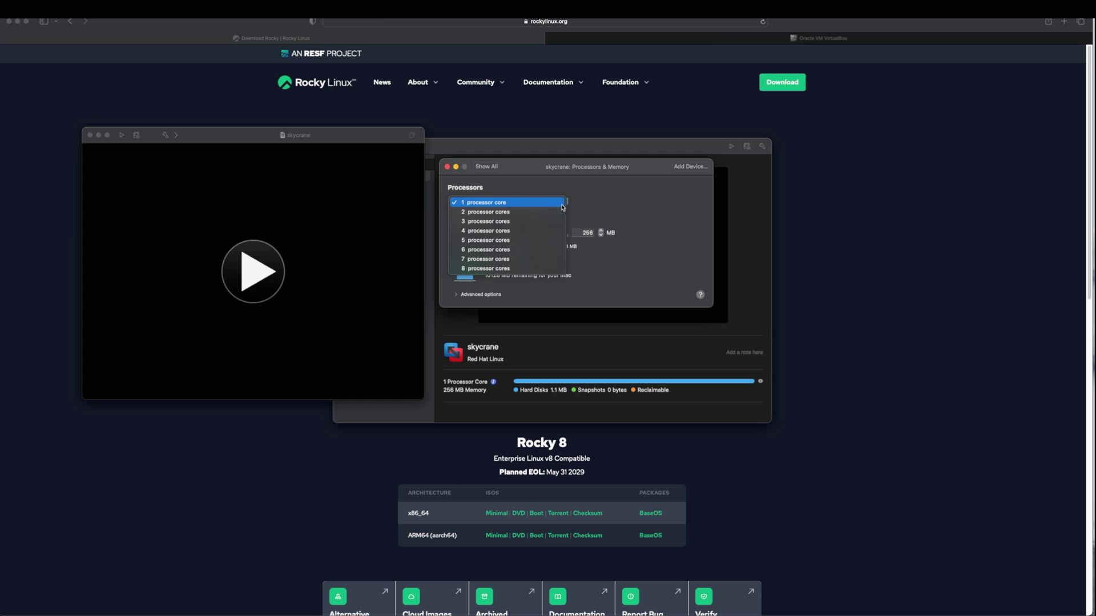
Choose 2 processor cores and enter 4096 MB as the skycrane memory size
{"action": "left_click", "coordinate": [528, 216]}
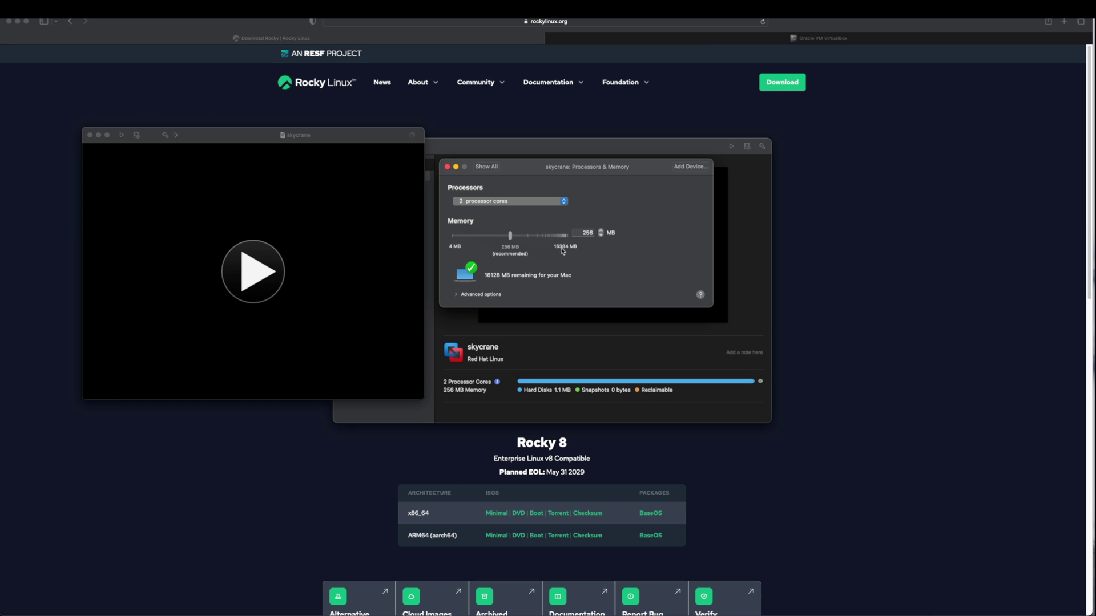
{"action": "double_click", "coordinate": [586, 232]}
{"action": "type", "text": "4096"}
Set the SCSI hard disk size to 25.00 GB and apply the change
{"action": "left_click", "coordinate": [487, 167]}
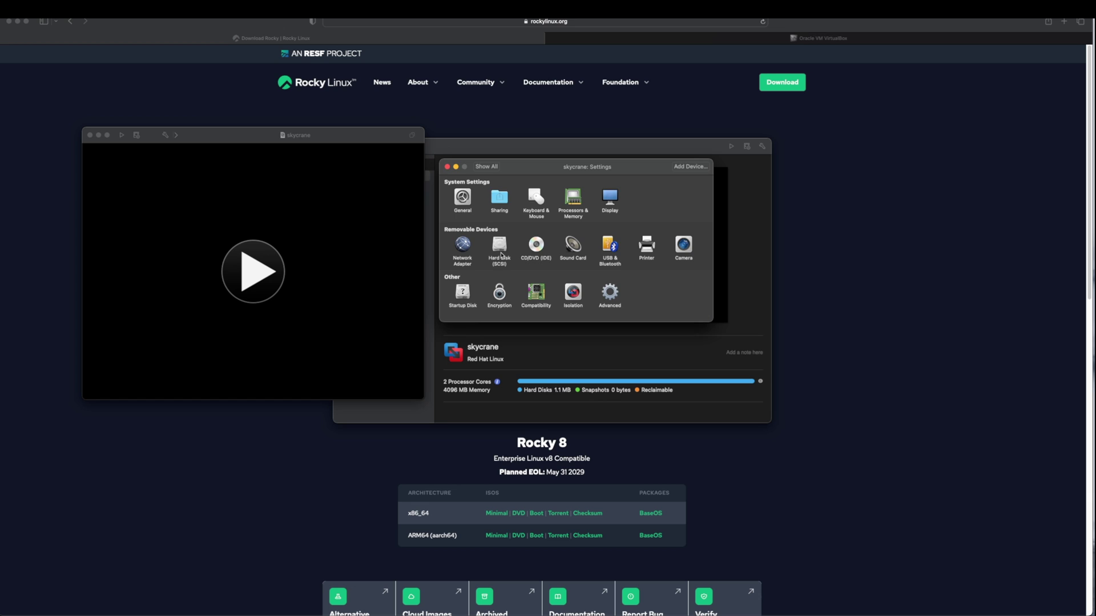
{"action": "left_click", "coordinate": [500, 246]}
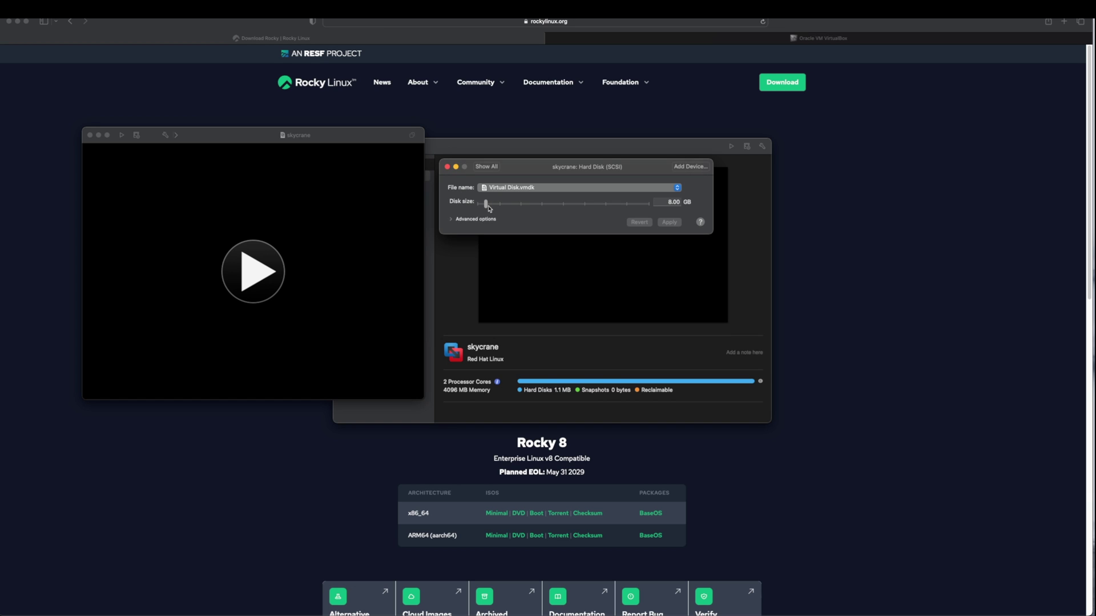
{"action": "left_click", "coordinate": [668, 202]}
{"action": "key", "text": "Delete"}
{"action": "type", "text": "25"}
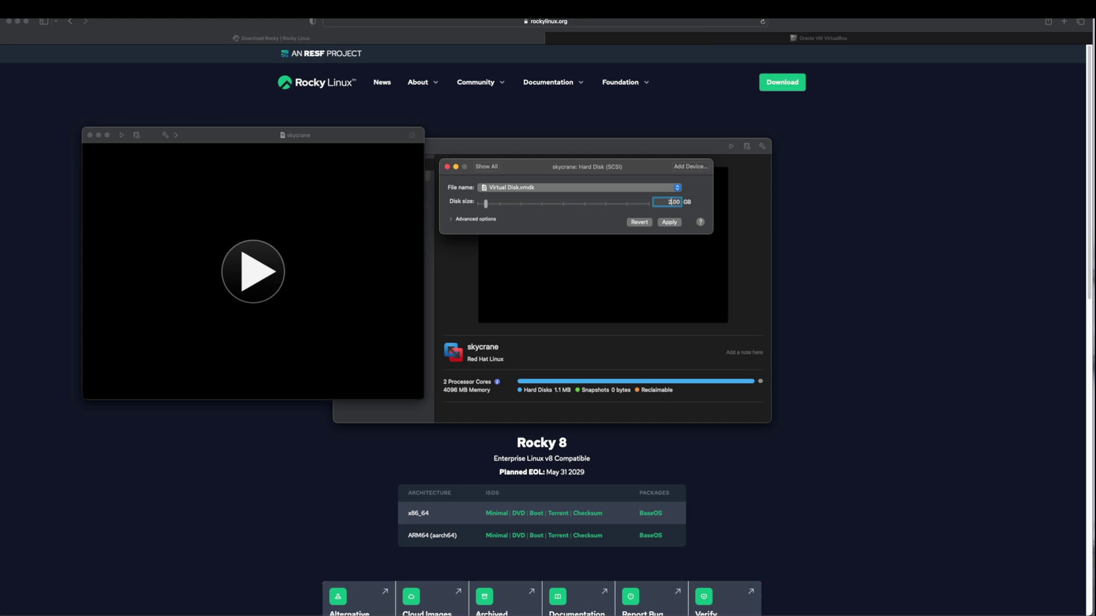
{"action": "left_click", "coordinate": [451, 220]}
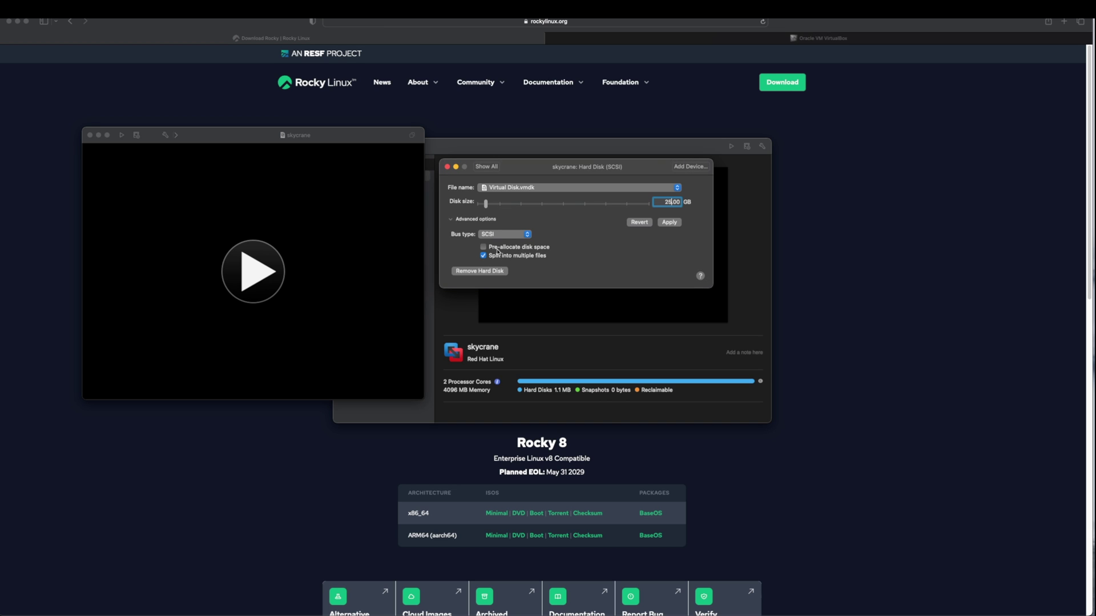
{"action": "mouse_move", "coordinate": [497, 251]}
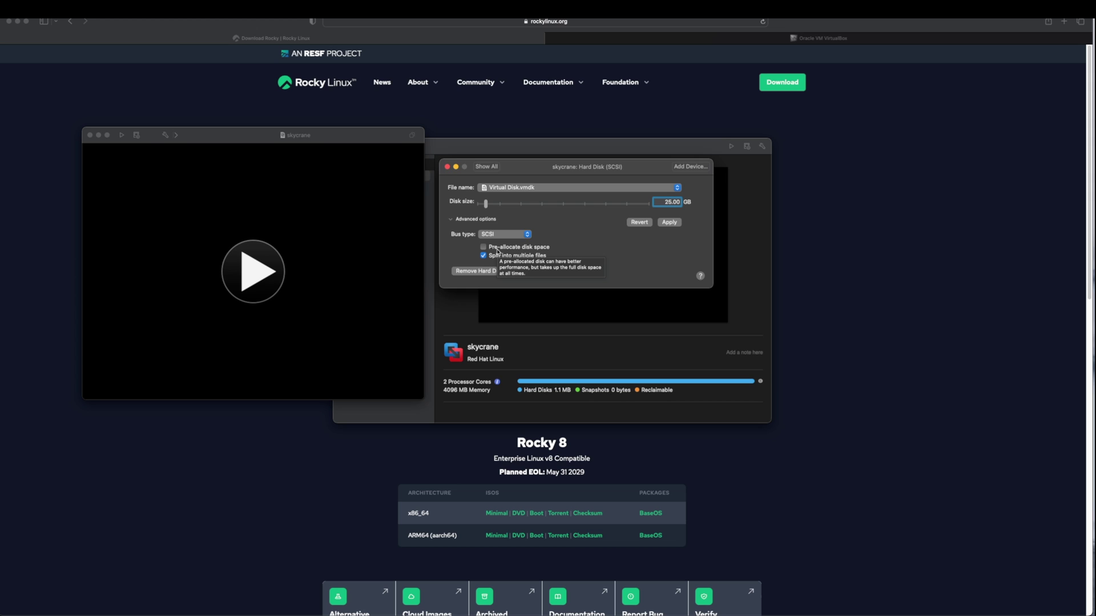
{"action": "left_click", "coordinate": [486, 166]}
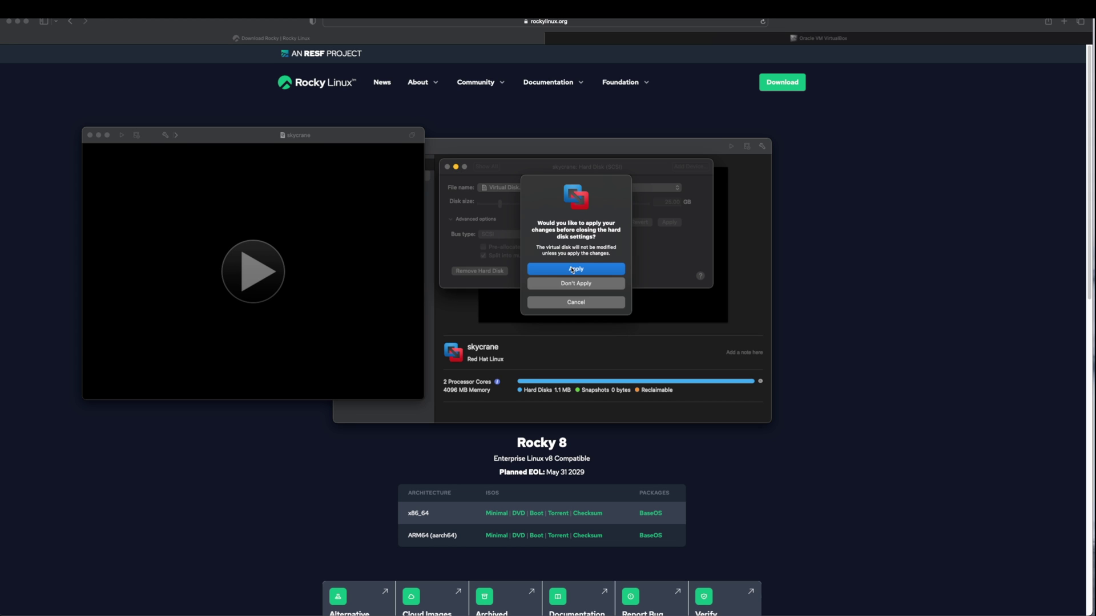
{"action": "left_click", "coordinate": [573, 268]}
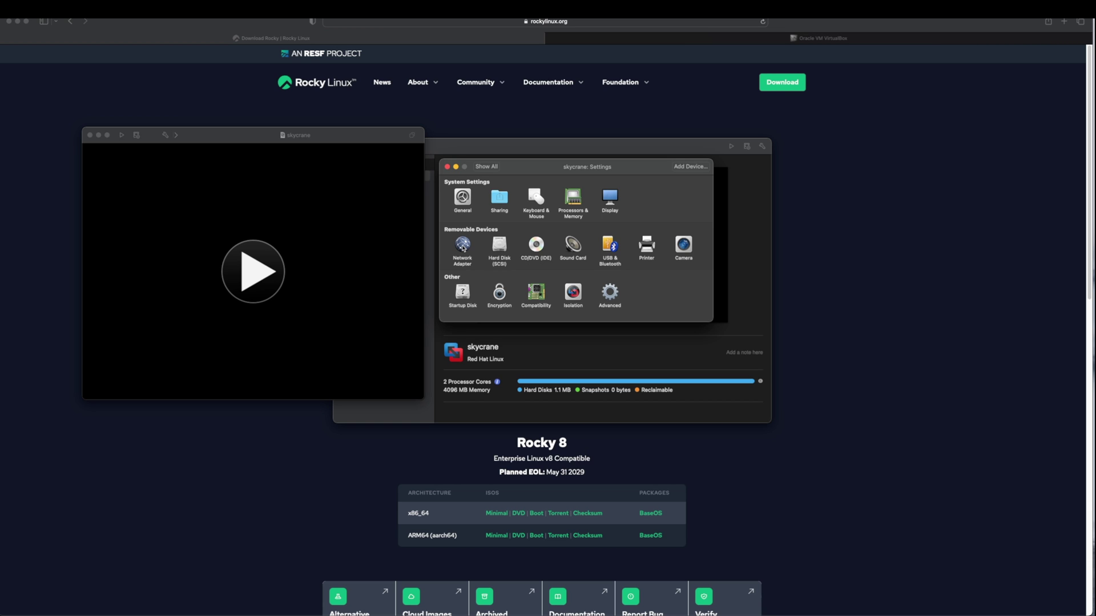
Bridge the network adapter to Wi-Fi, then close the Settings window
{"action": "left_click", "coordinate": [463, 246]}
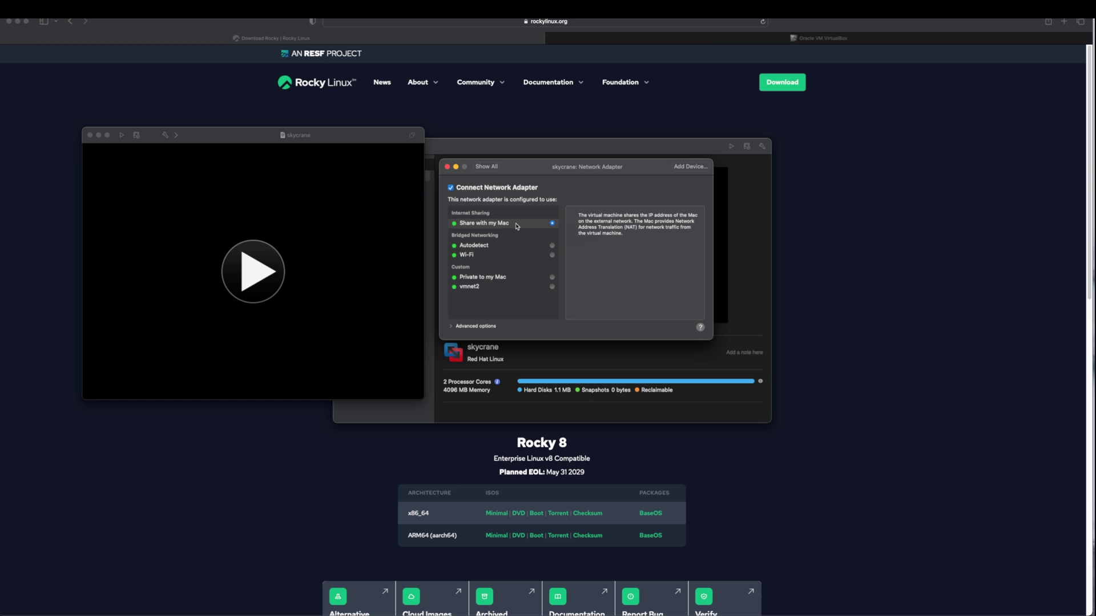
{"action": "left_click", "coordinate": [486, 256]}
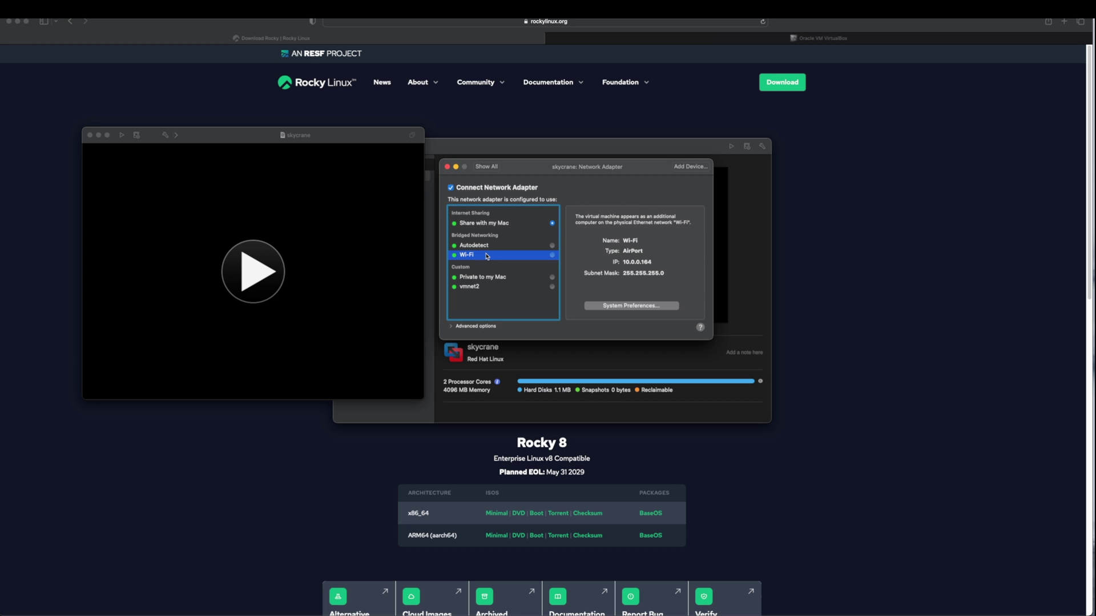
{"action": "left_click", "coordinate": [488, 170]}
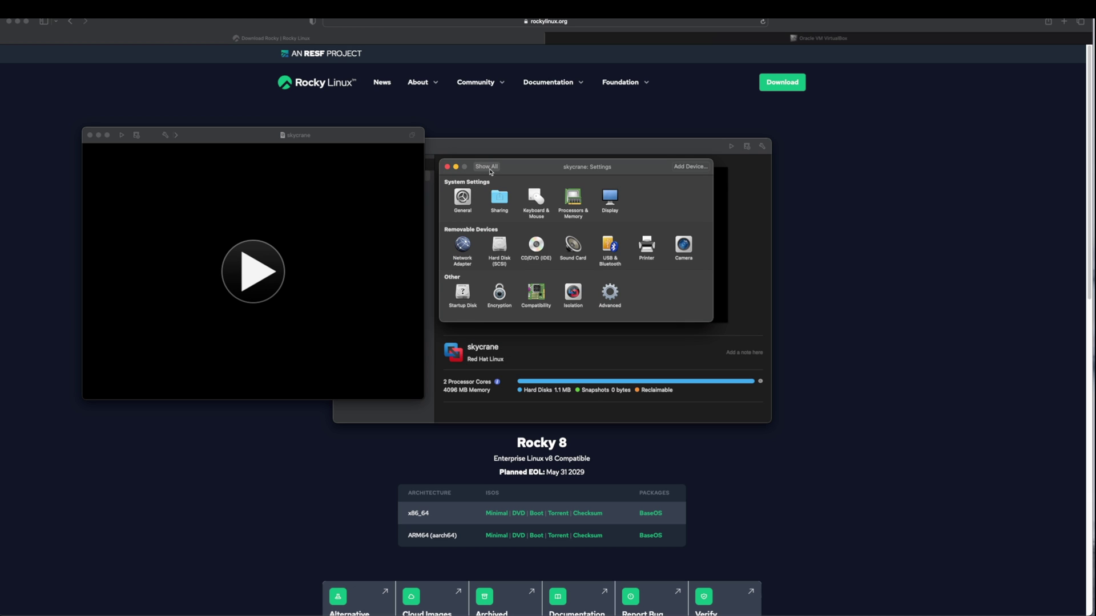
{"action": "left_click", "coordinate": [447, 168]}
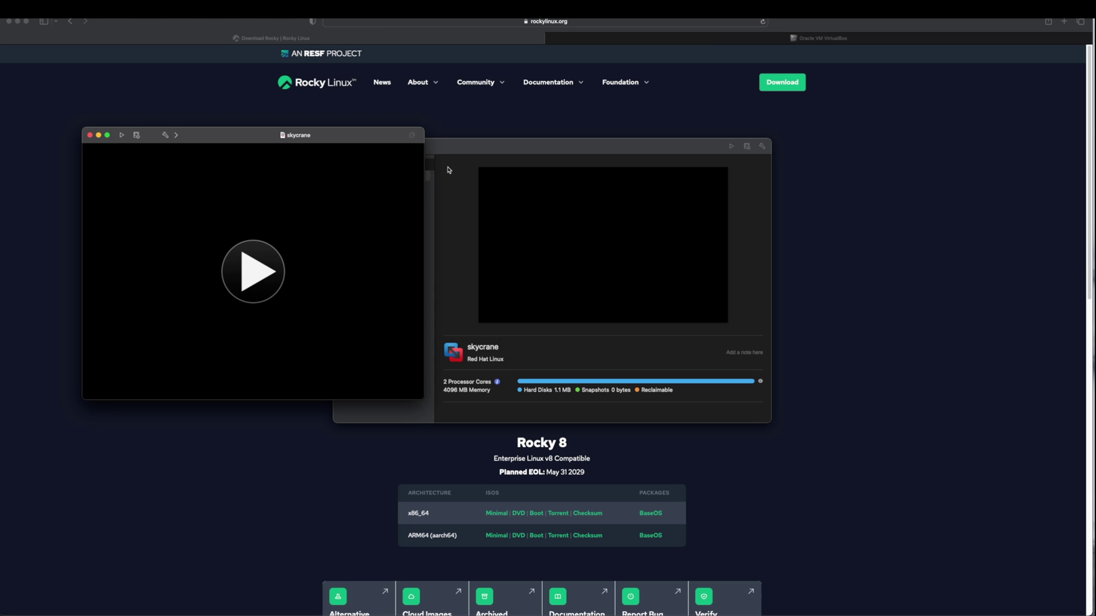
Power on skycrane and boot the 'Install Rocky Linux 9.0' menu option
{"action": "left_click", "coordinate": [253, 271]}
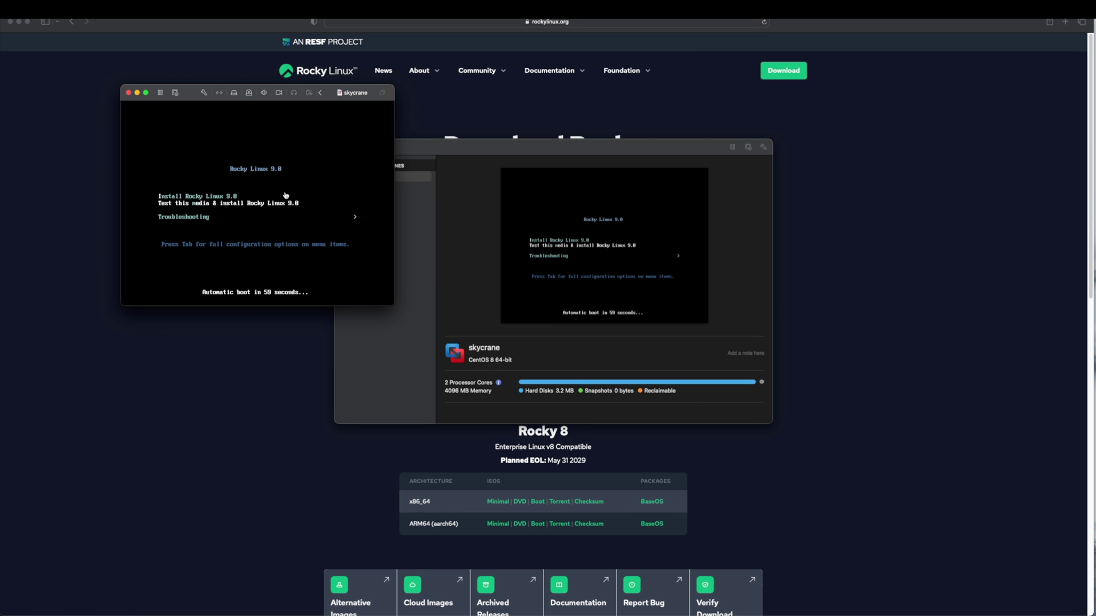
{"action": "left_click", "coordinate": [285, 196]}
{"action": "key", "text": "Up"}
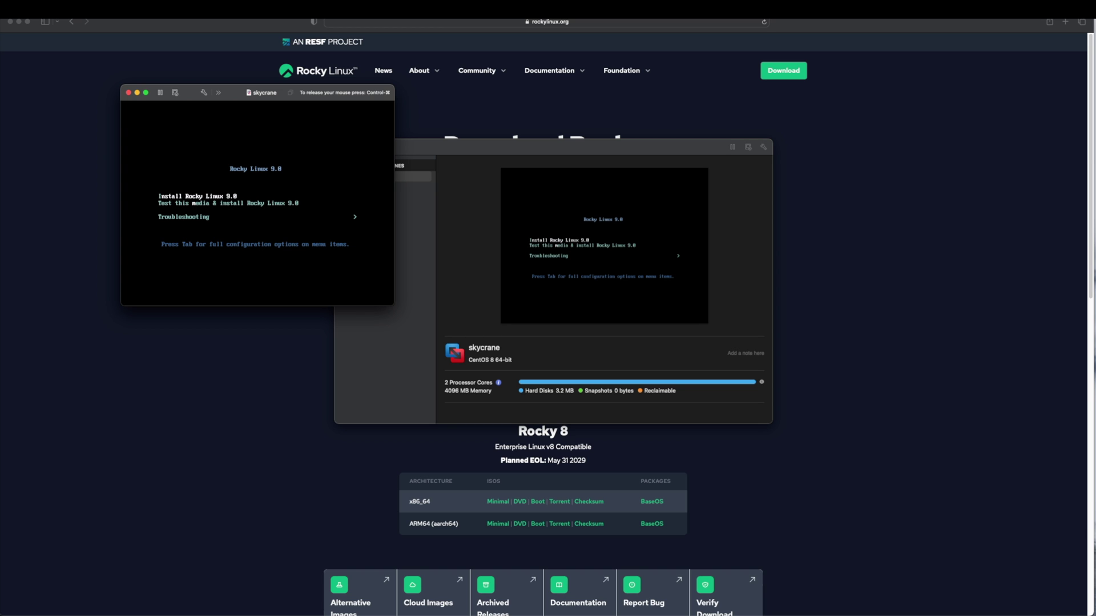
{"action": "key", "text": "Return"}
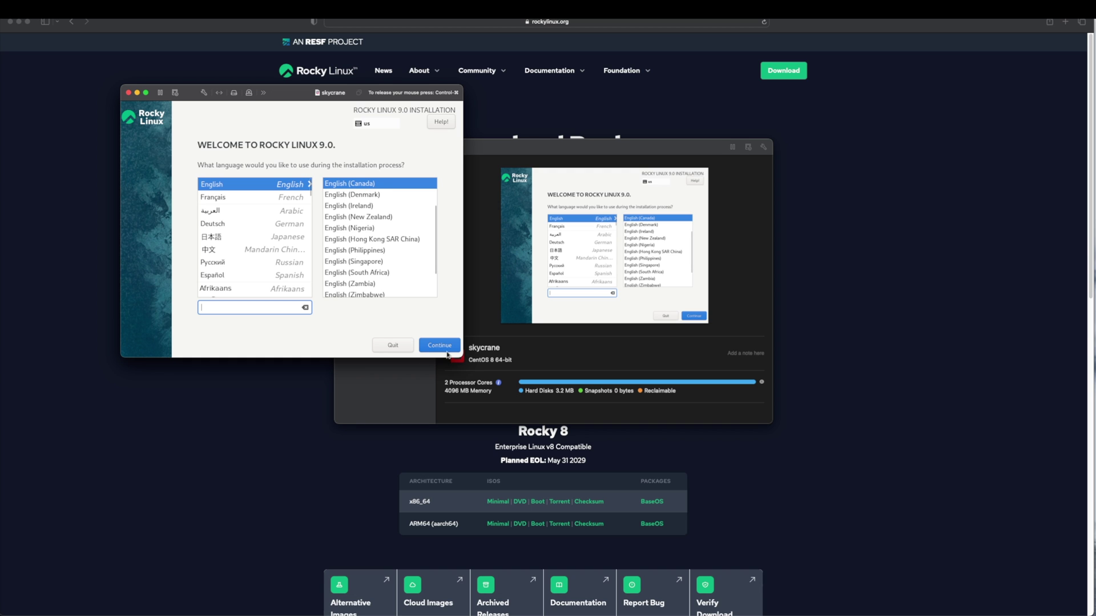
Accept English as the language and confirm Server with GUI as the software selection
{"action": "left_click", "coordinate": [449, 346]}
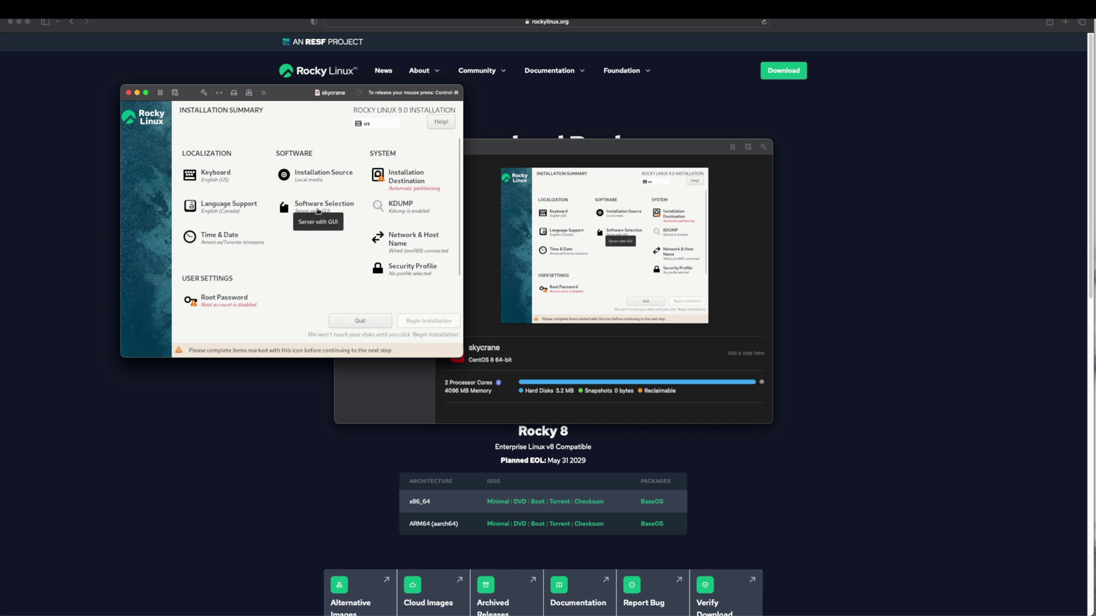
{"action": "left_click", "coordinate": [318, 212]}
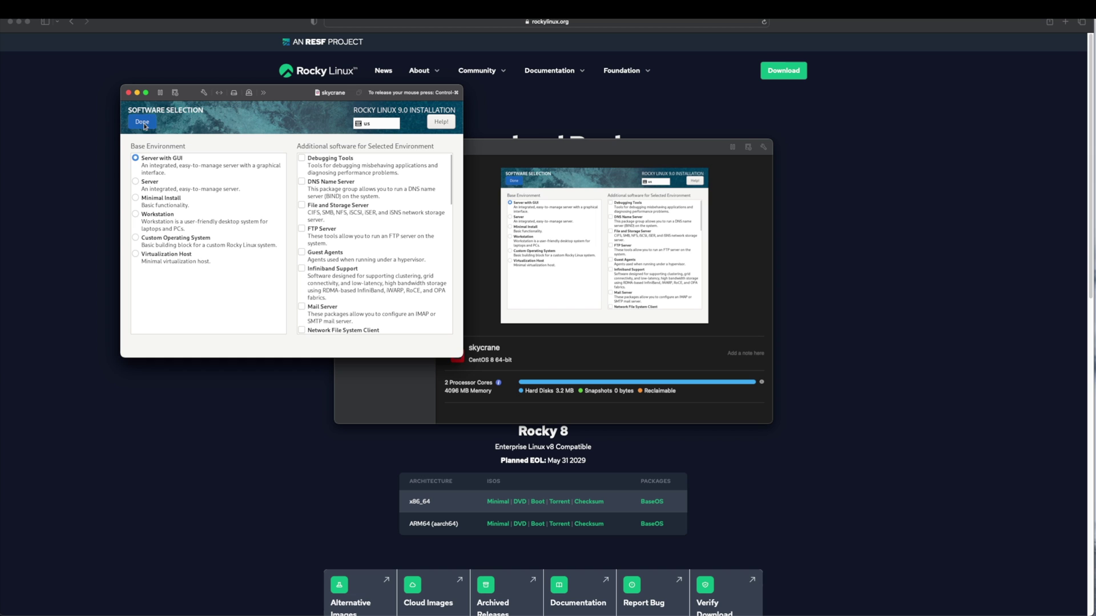
{"action": "left_click", "coordinate": [143, 123]}
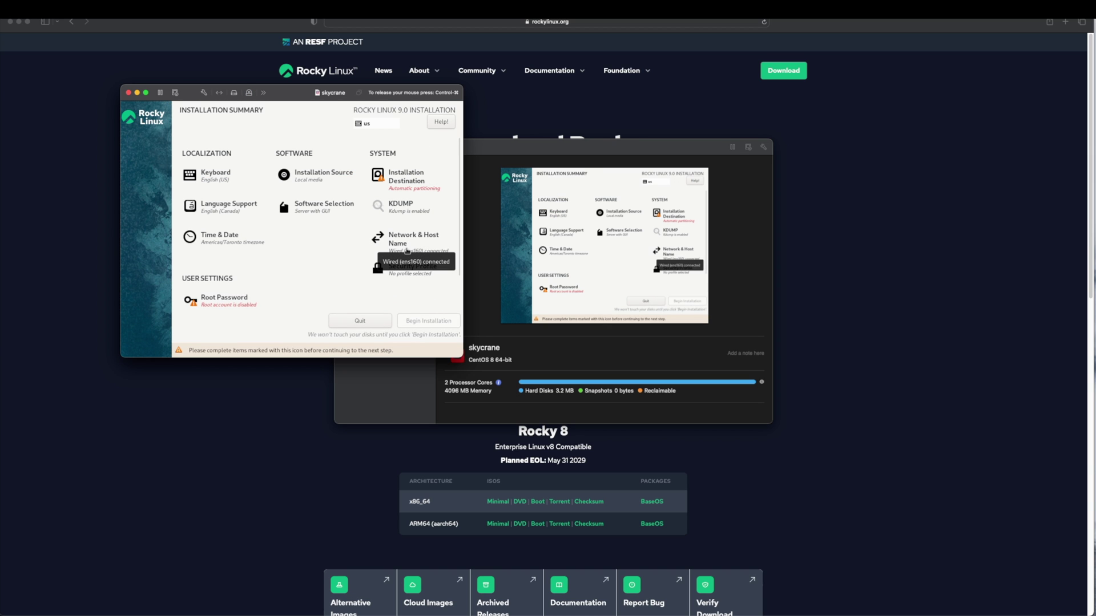
Reconnect the ens160 Ethernet and set the host name to skycrane
{"action": "left_click", "coordinate": [401, 249]}
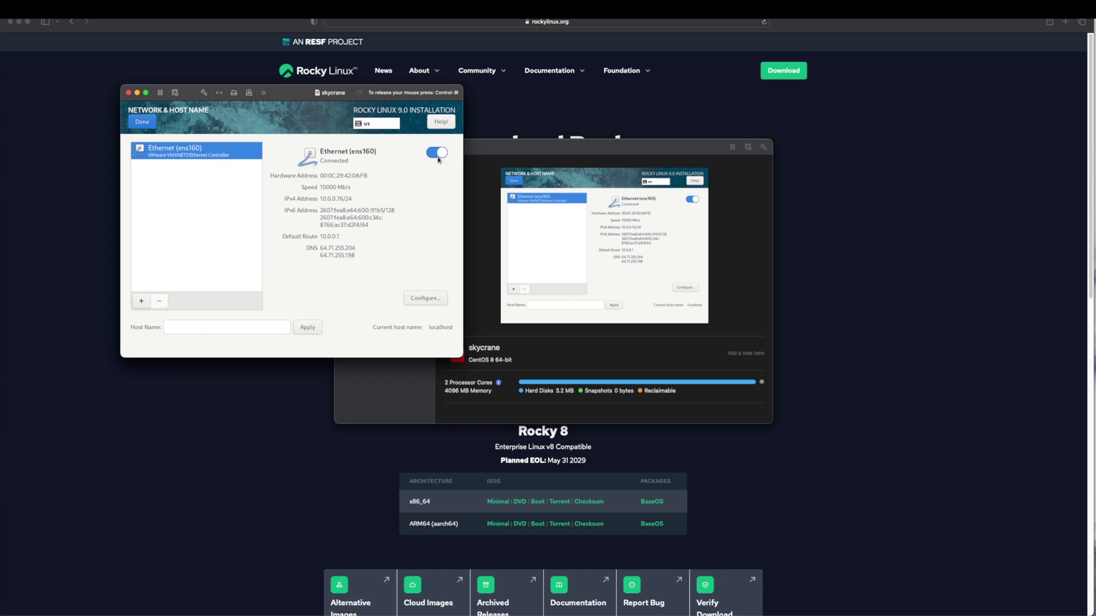
{"action": "left_click", "coordinate": [438, 158]}
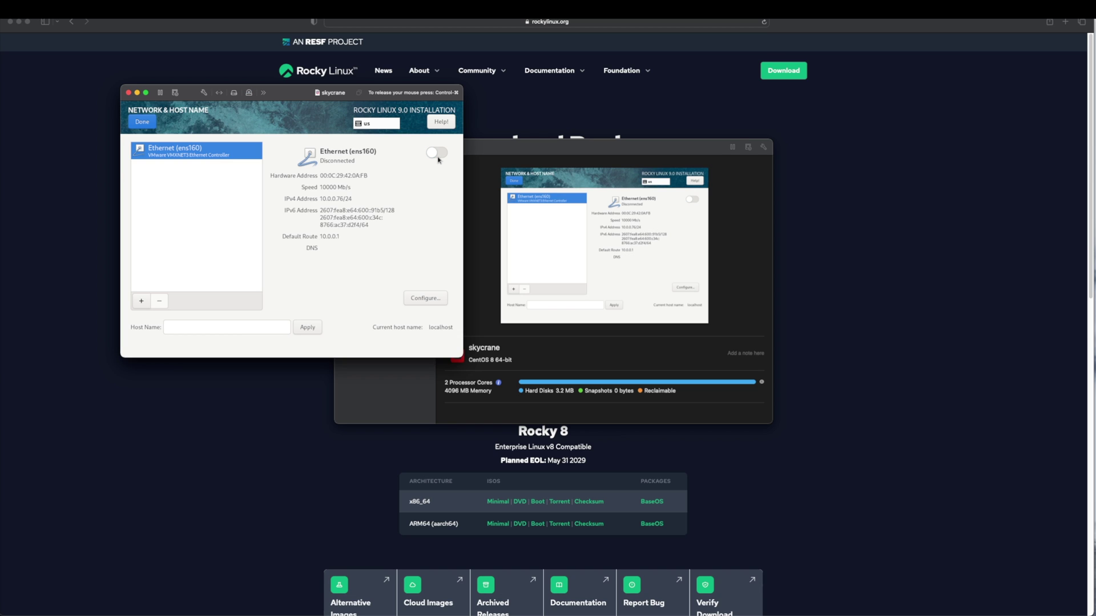
{"action": "left_click", "coordinate": [438, 158]}
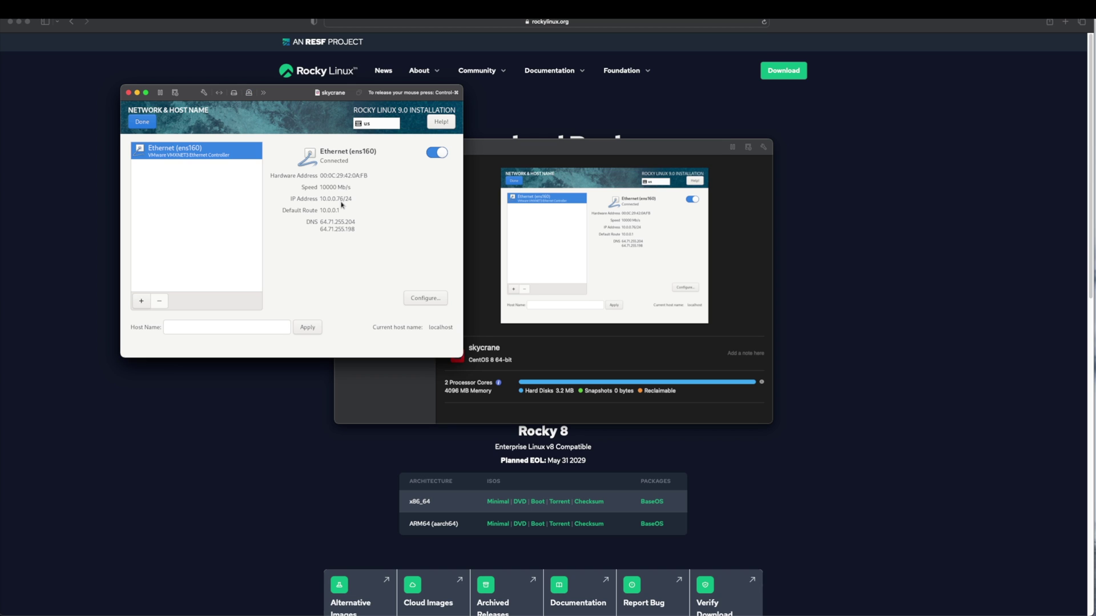
{"action": "left_click", "coordinate": [186, 326]}
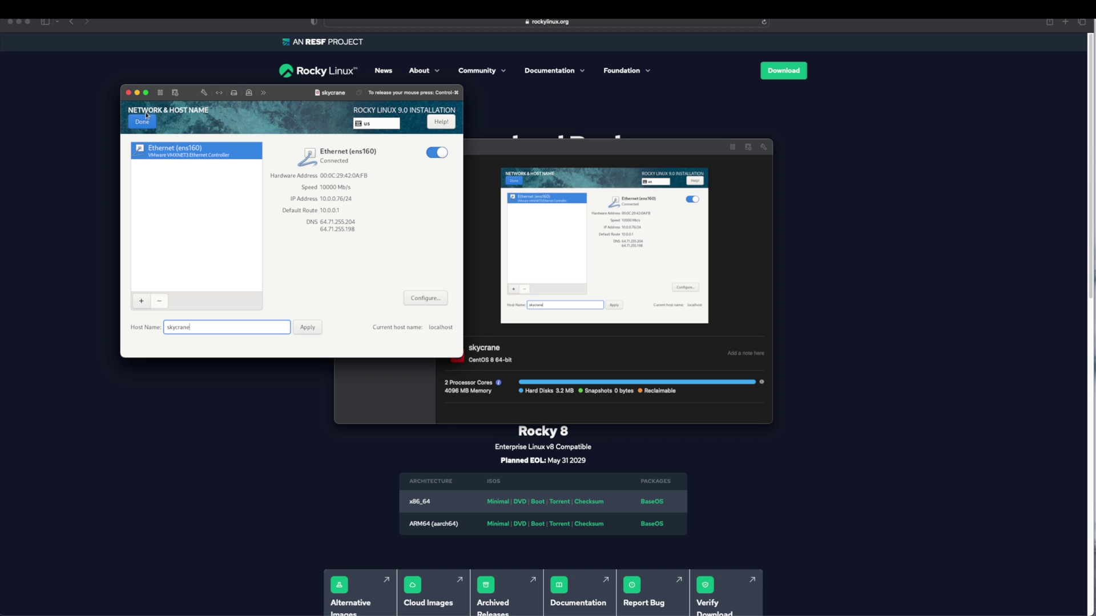
{"action": "left_click", "coordinate": [142, 121]}
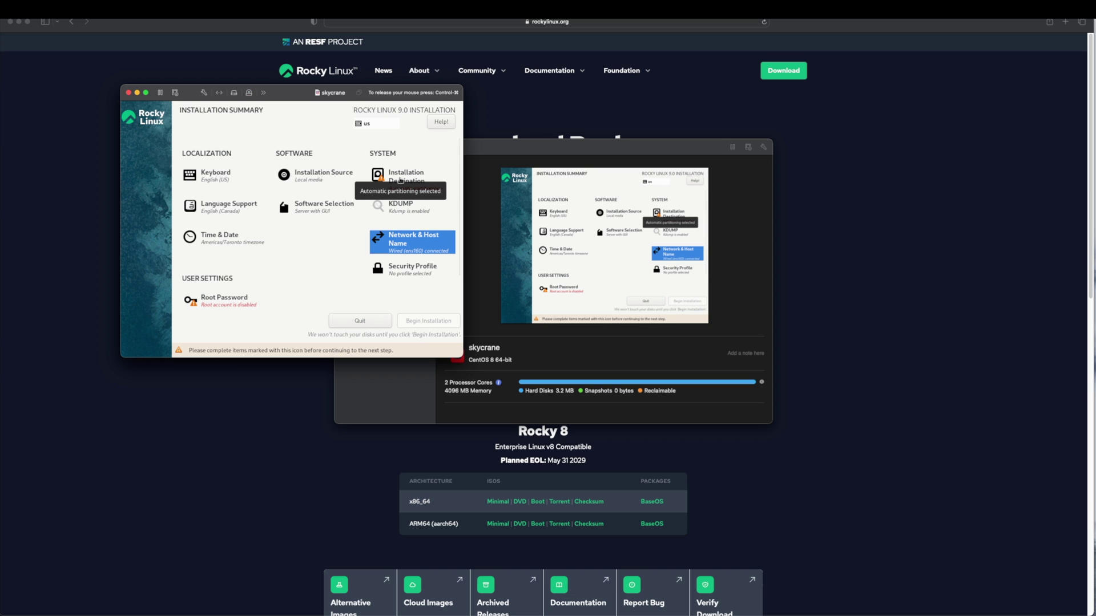
Keep the 25 GiB VMware Virtual NVMe Disk with automatic partitioning as destination
{"action": "left_click", "coordinate": [401, 180]}
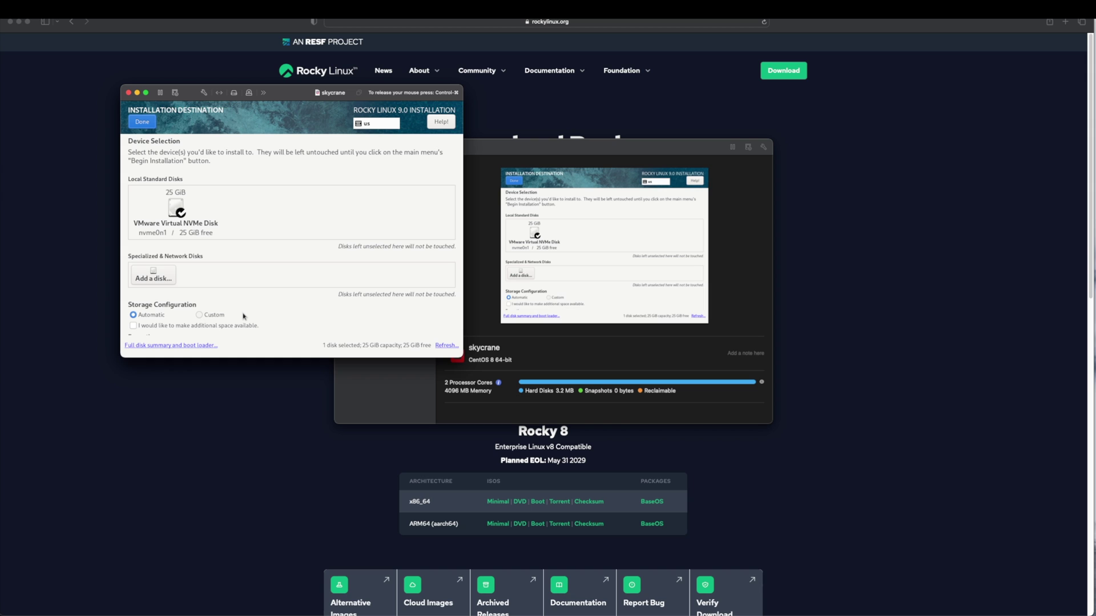
{"action": "left_click", "coordinate": [138, 120]}
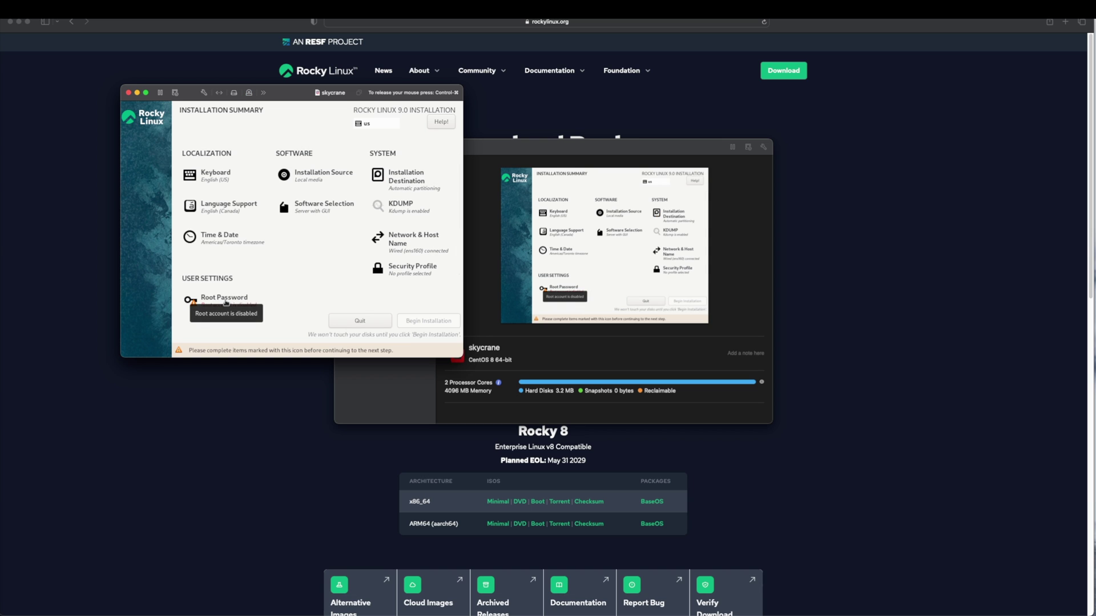
Set the root password and enable 'Allow root SSH login with password'
{"action": "left_click", "coordinate": [226, 303]}
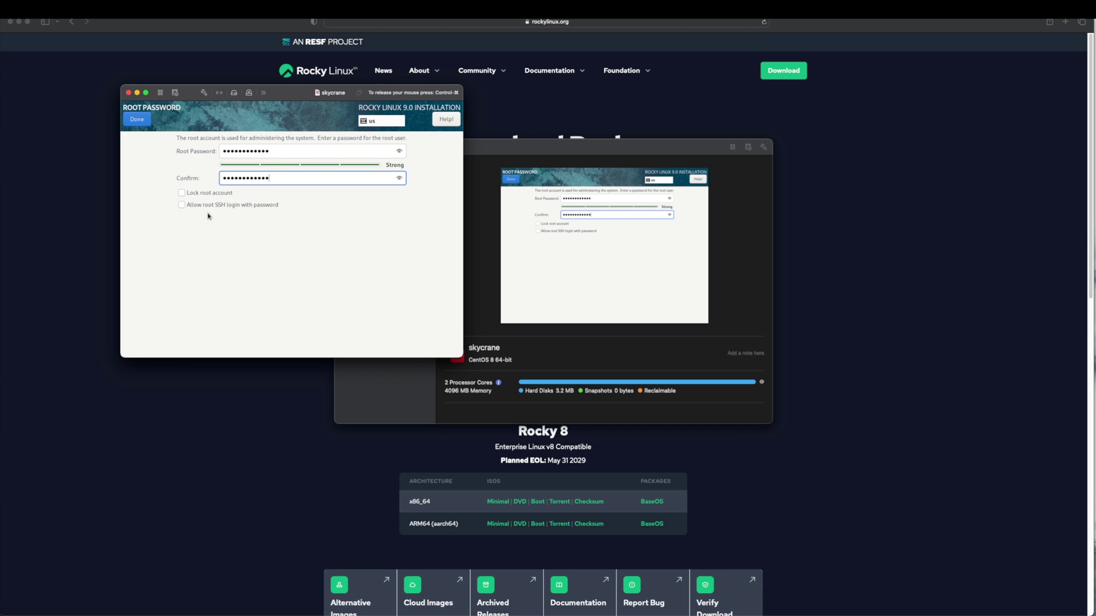
{"action": "left_click", "coordinate": [182, 205]}
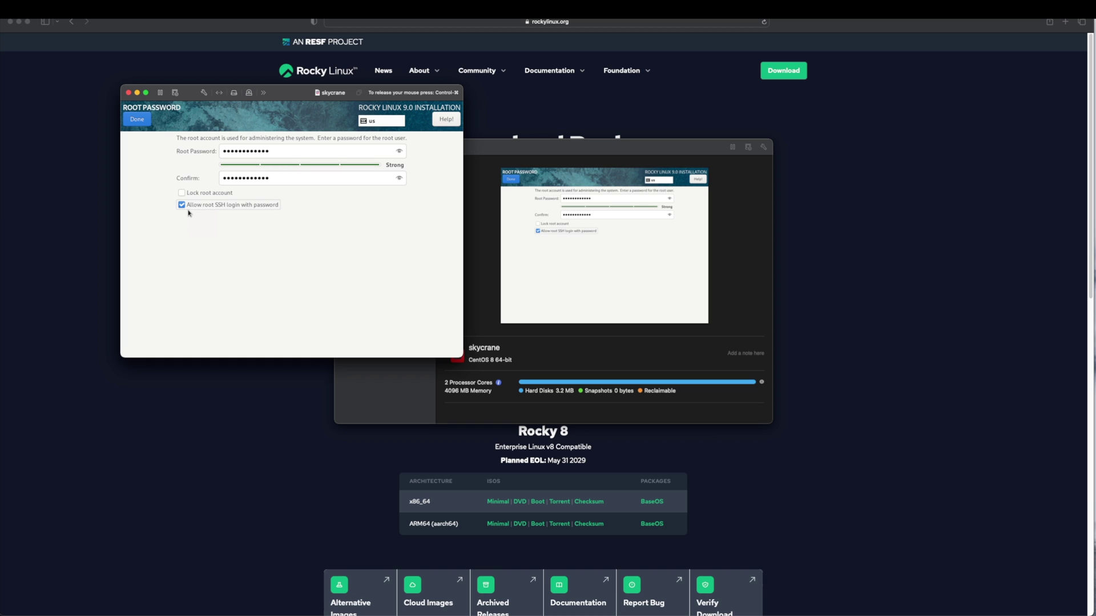
{"action": "left_click", "coordinate": [137, 119]}
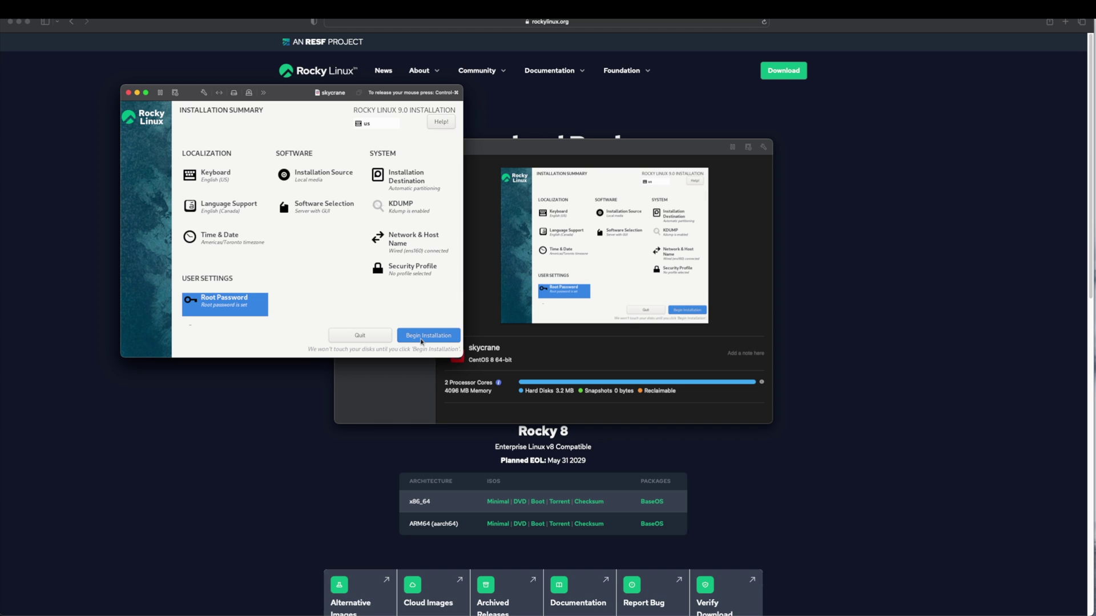
Begin the Rocky Linux 9.0 installation and let it run to Complete
{"action": "left_click", "coordinate": [422, 338]}
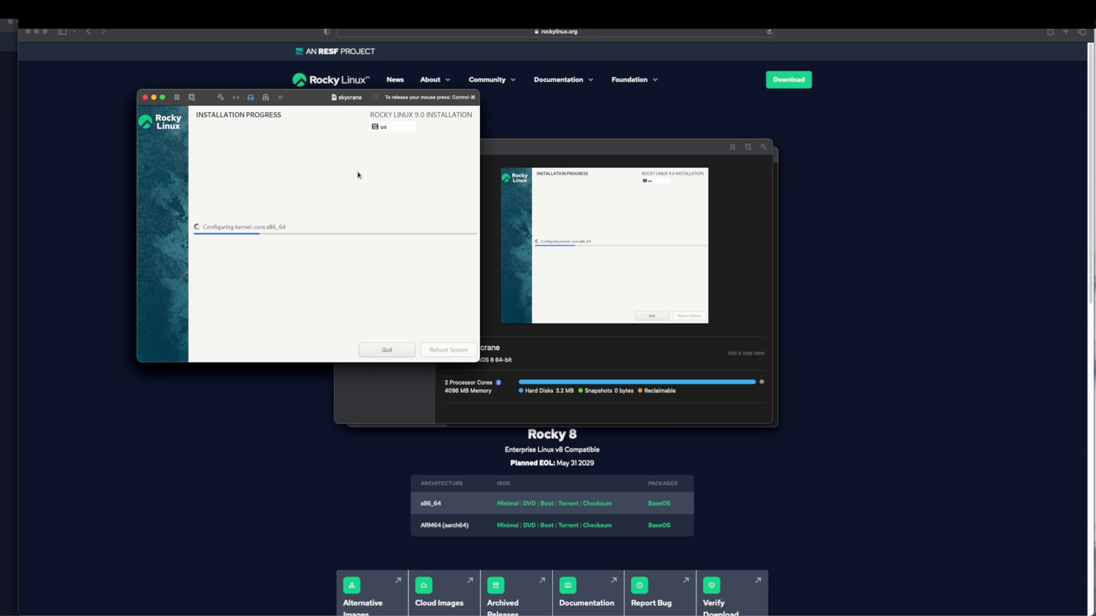
{"action": "key", "text": "ctrl+super"}
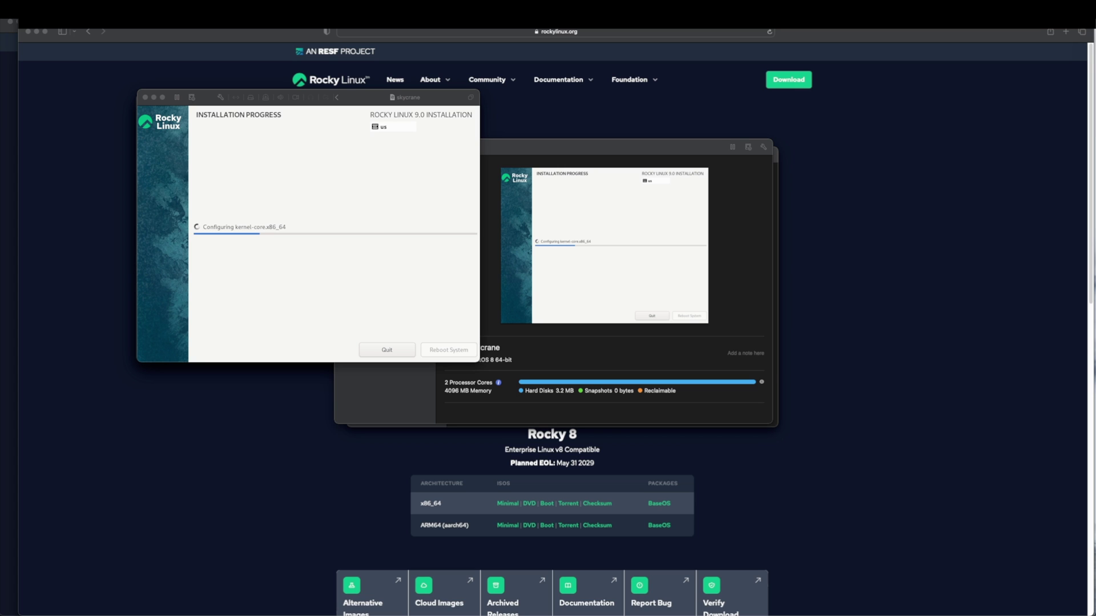
{"action": "left_click", "coordinate": [378, 170]}
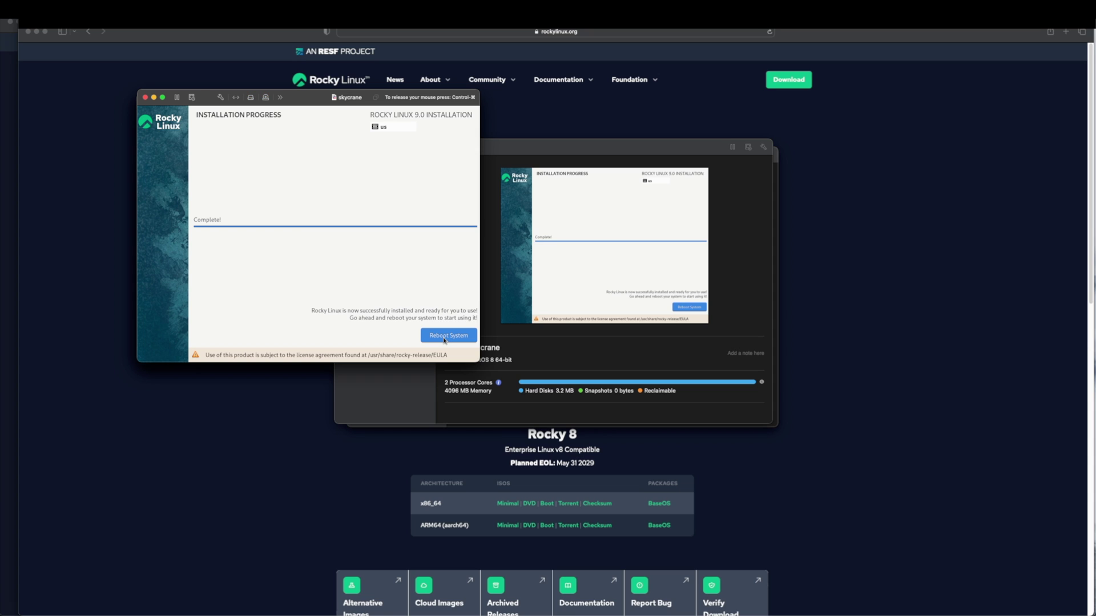
Reboot into the installed system, start setup, keep location services on and skip online accounts
{"action": "left_click", "coordinate": [444, 338]}
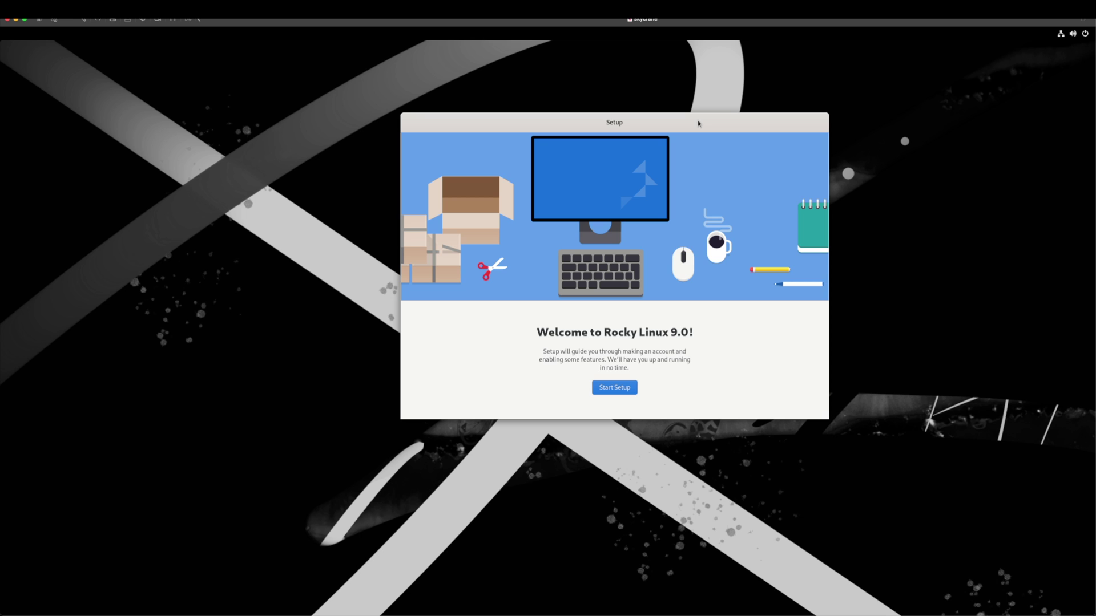
{"action": "left_click", "coordinate": [611, 388]}
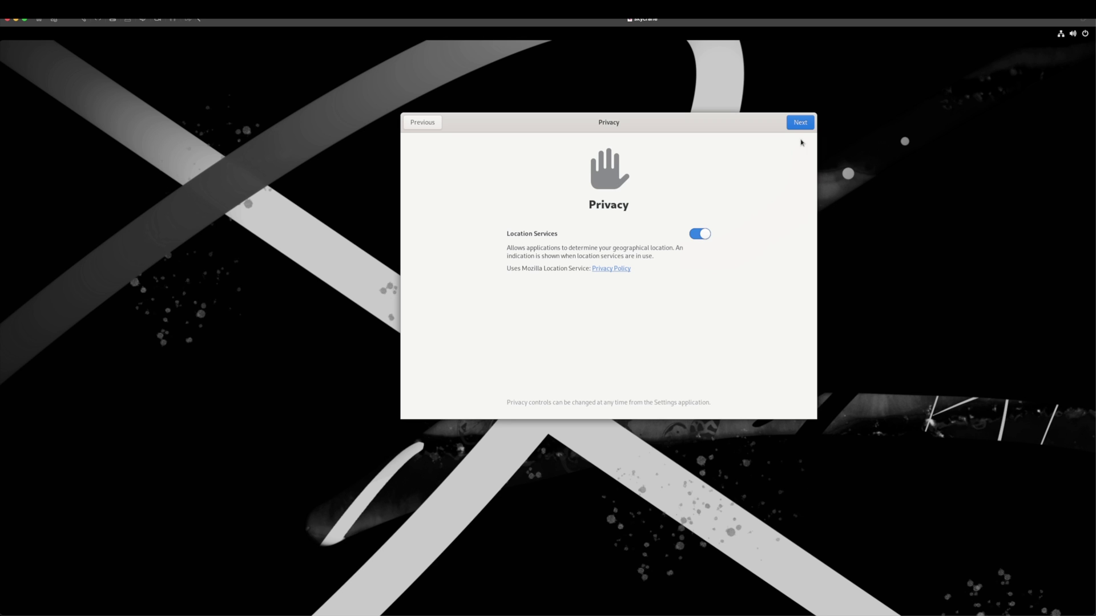
{"action": "left_click", "coordinate": [800, 123]}
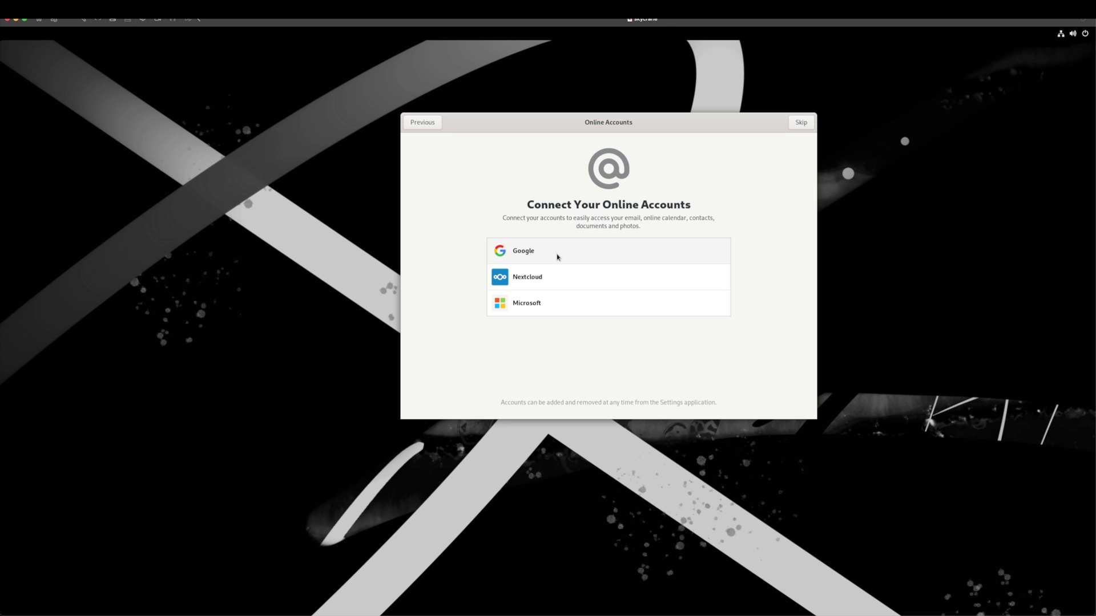
{"action": "left_click", "coordinate": [802, 122]}
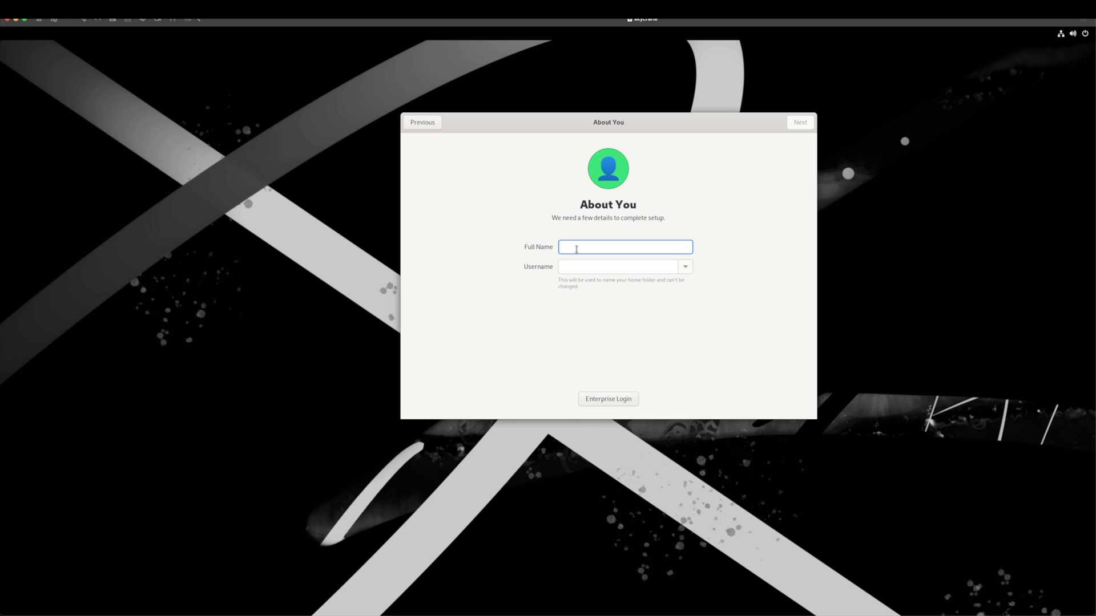
Enter the user account's full name and set its password to finish setup
{"action": "type", "text": "ioscoding"}
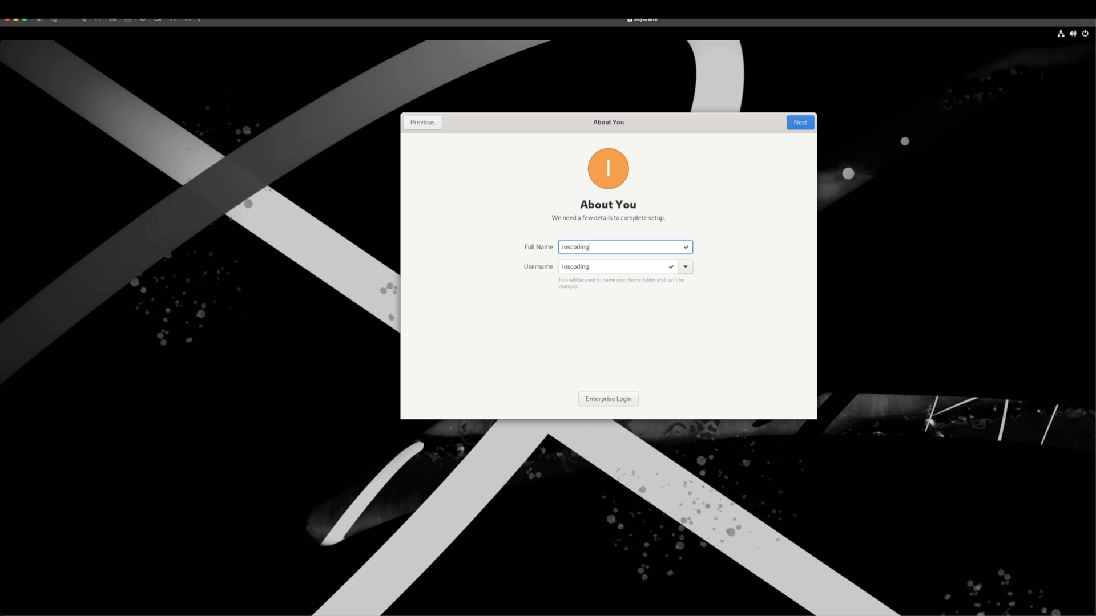
{"action": "left_click", "coordinate": [791, 127]}
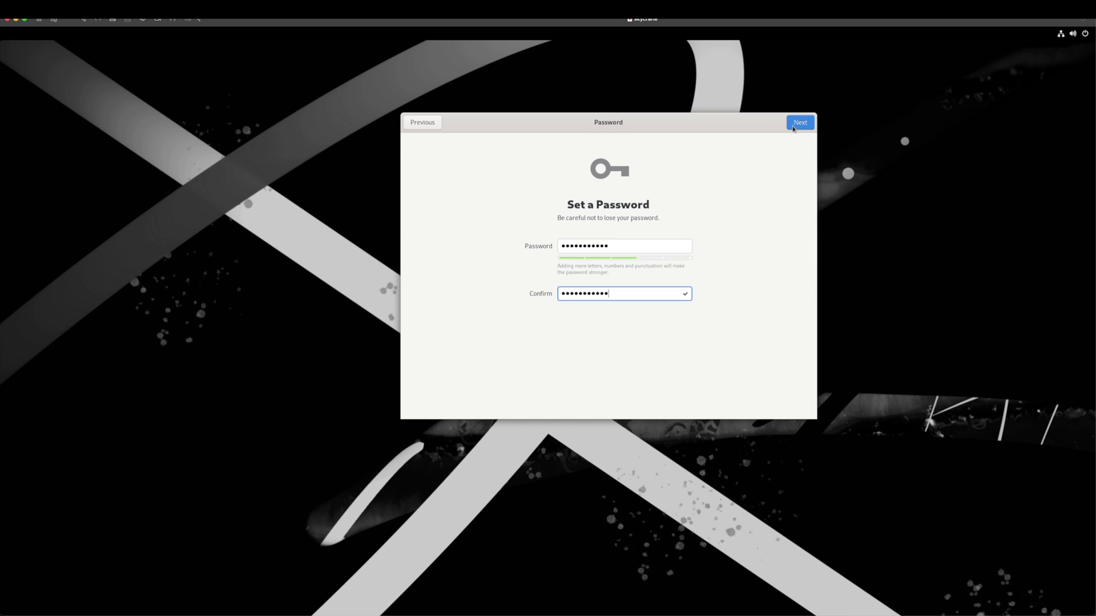
{"action": "key", "text": "Return"}
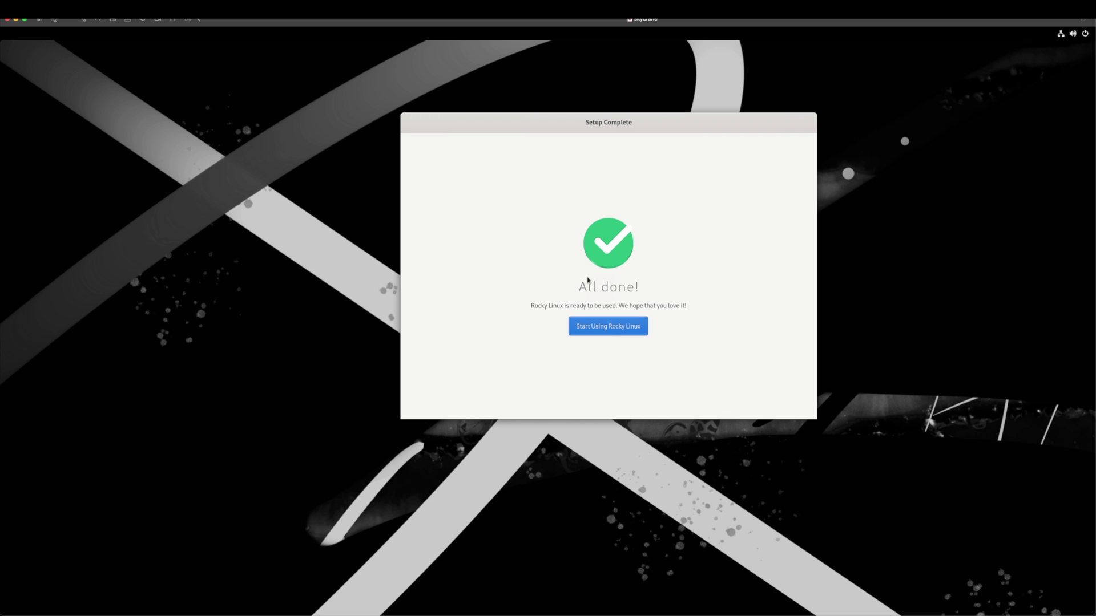
Start using Rocky Linux, decline the welcome tour, and show the GNOME application grid
{"action": "left_click", "coordinate": [614, 329]}
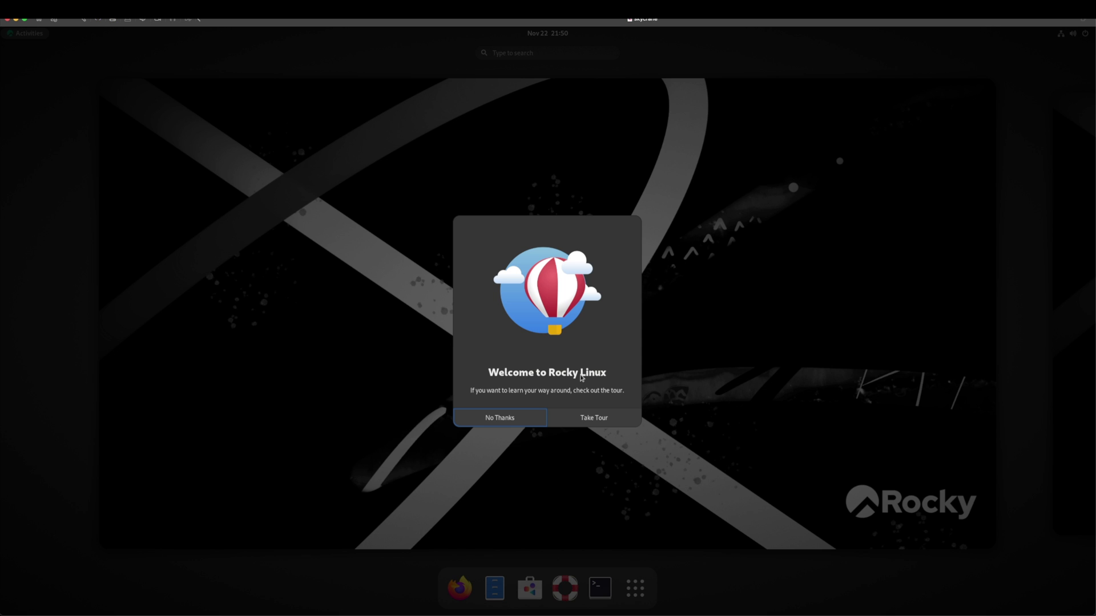
{"action": "left_click", "coordinate": [529, 422]}
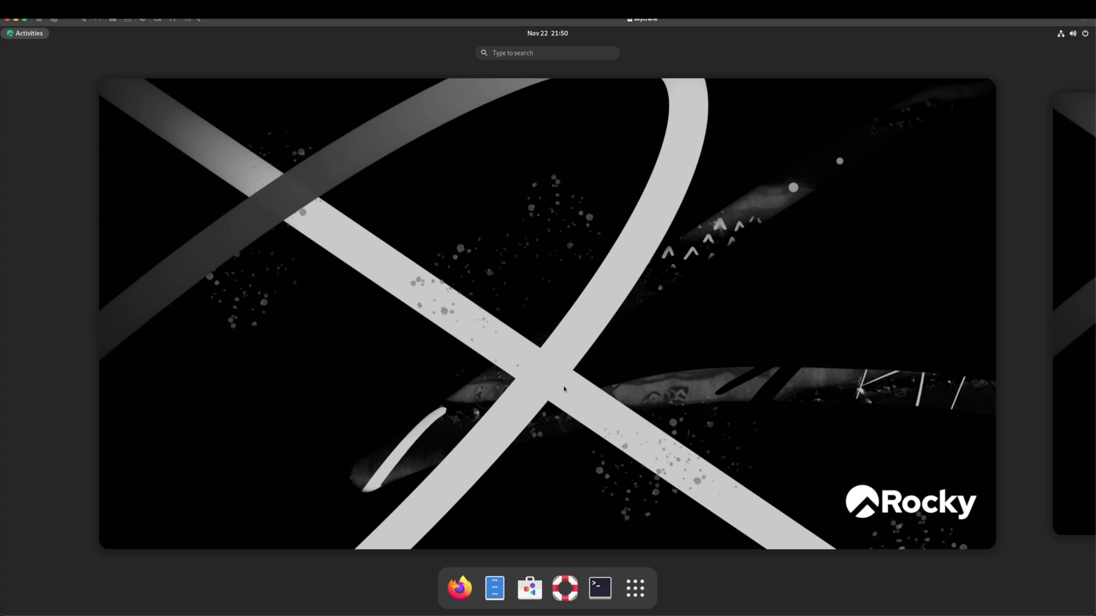
{"action": "left_click", "coordinate": [564, 388]}
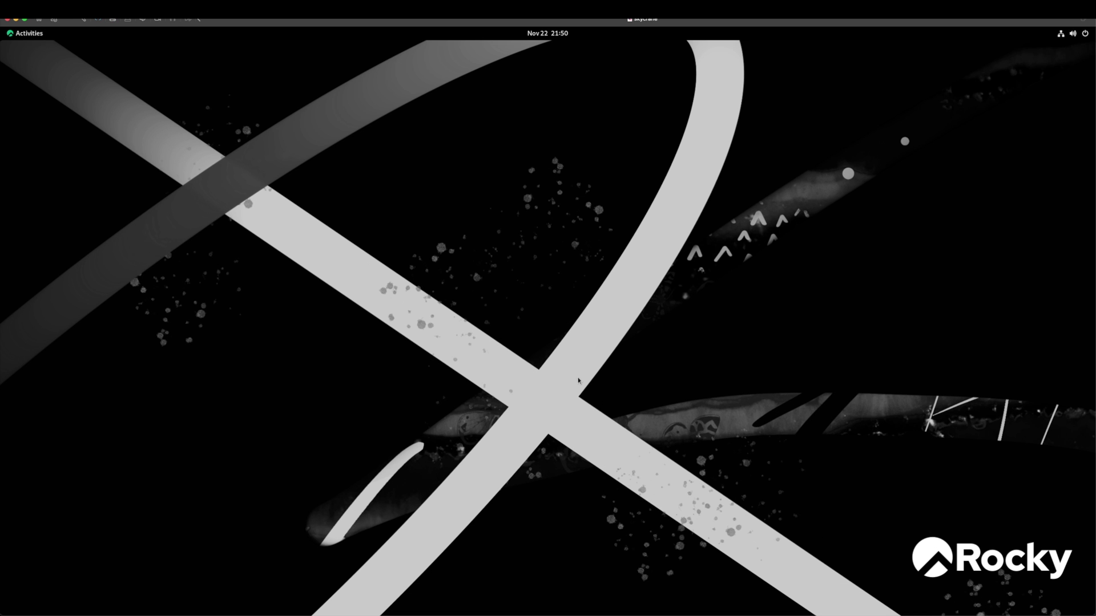
{"action": "left_click", "coordinate": [31, 36]}
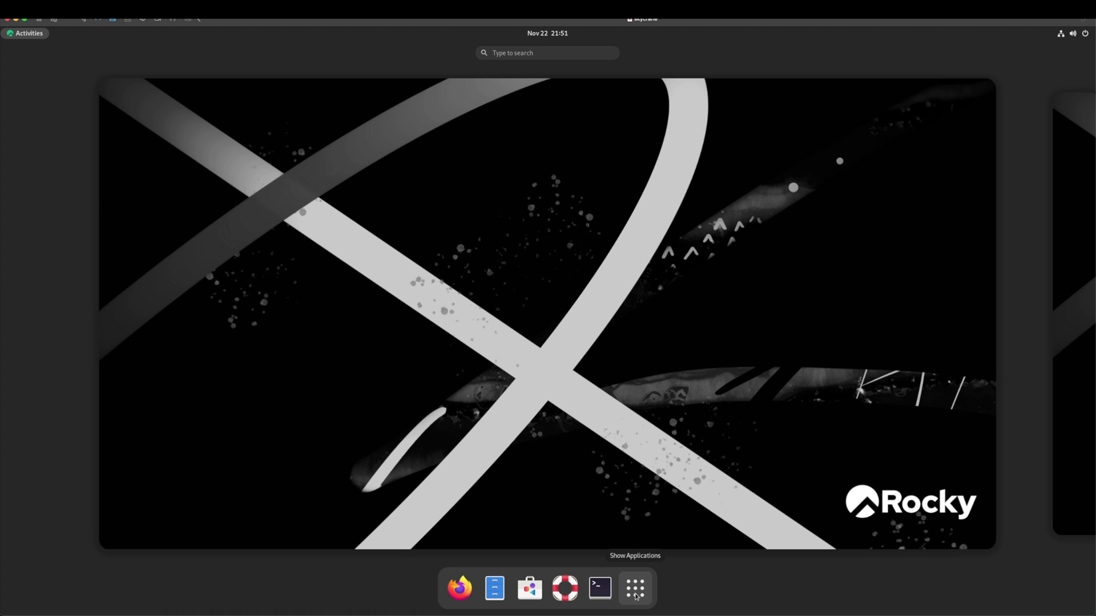
{"action": "left_click", "coordinate": [635, 594]}
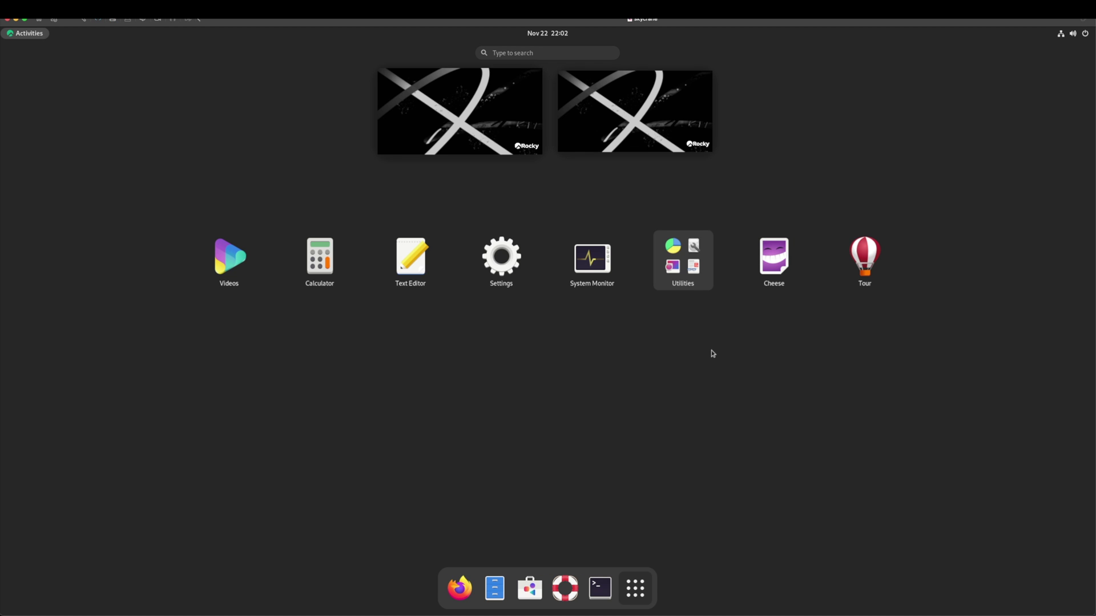
Run 'ip address' in a VM terminal, select ens160's 10.0.0.76/24 line, then switch to macOS Terminal
{"action": "left_click", "coordinate": [601, 589]}
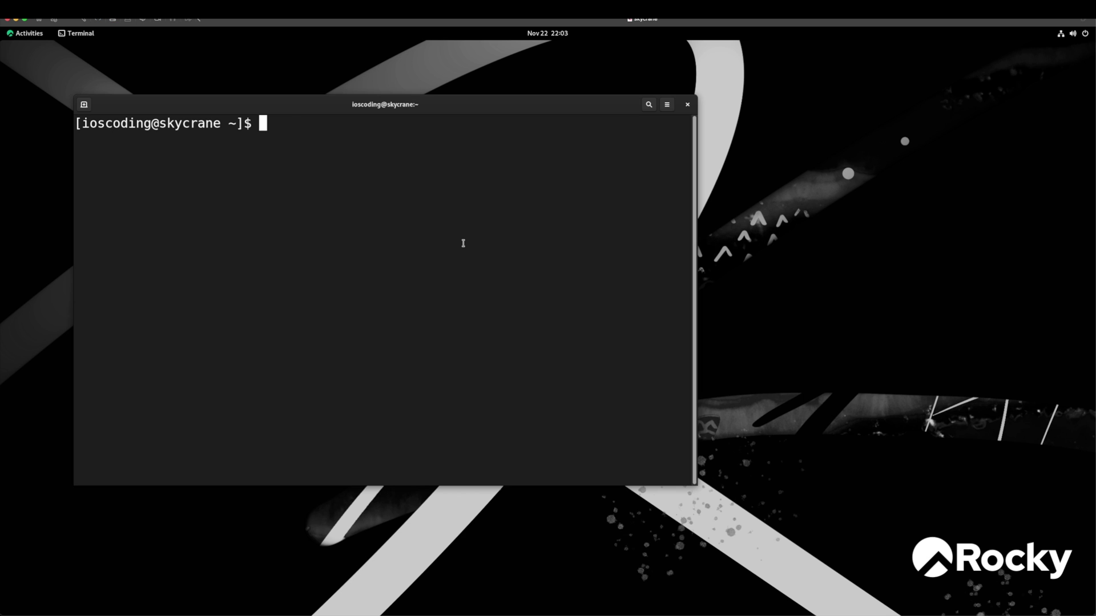
{"action": "type", "text": "ip address"}
{"action": "key", "text": "Return"}
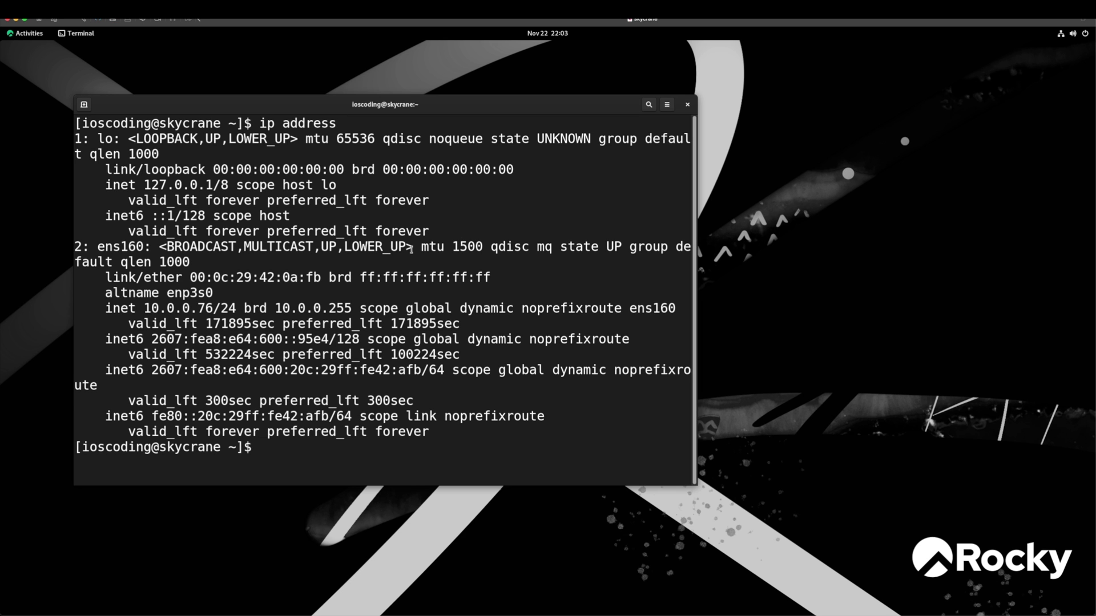
{"action": "left_click_drag", "start_coordinate": [106, 308], "coordinate": [235, 308]}
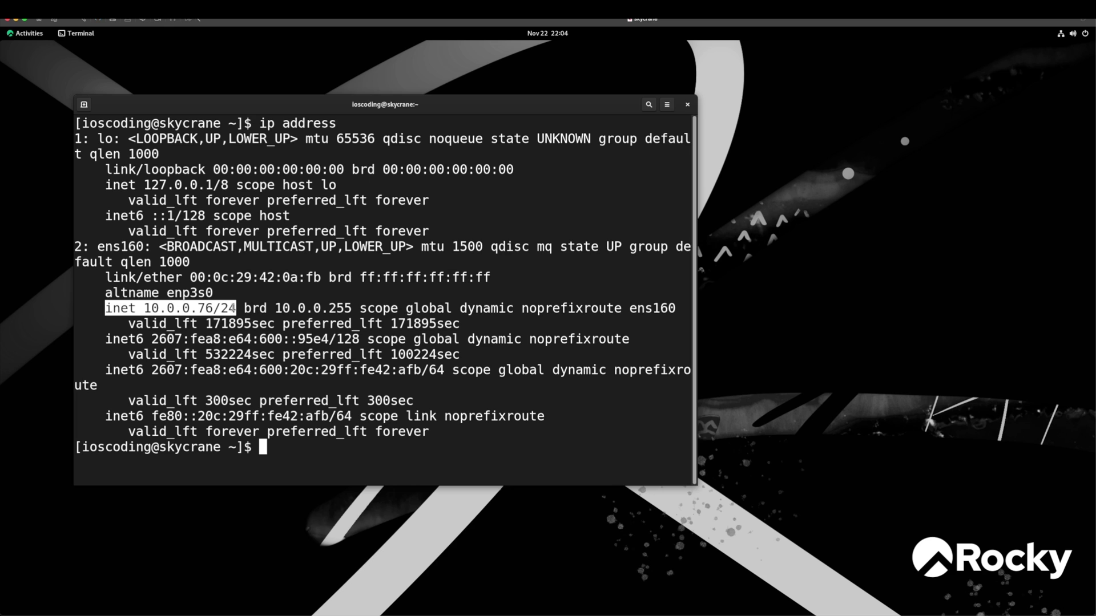
{"action": "key", "text": "super+Tab"}
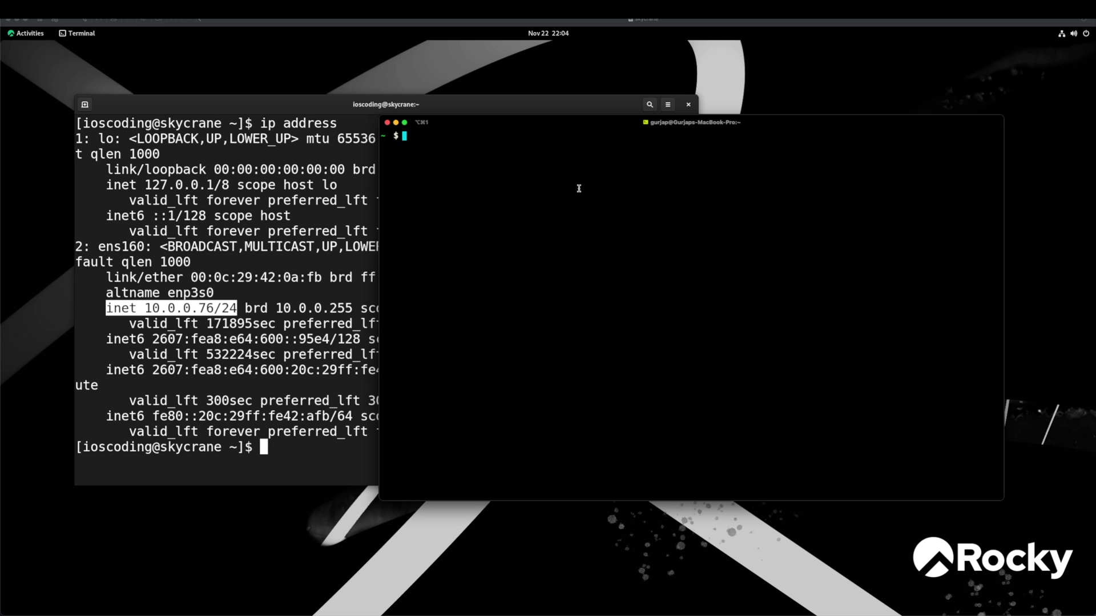
SSH into the VM at 10.0.0.76 as the user account and enter its password
{"action": "type", "text": "ssh ioscoding@10.0.0.76"}
{"action": "key", "text": "Return"}
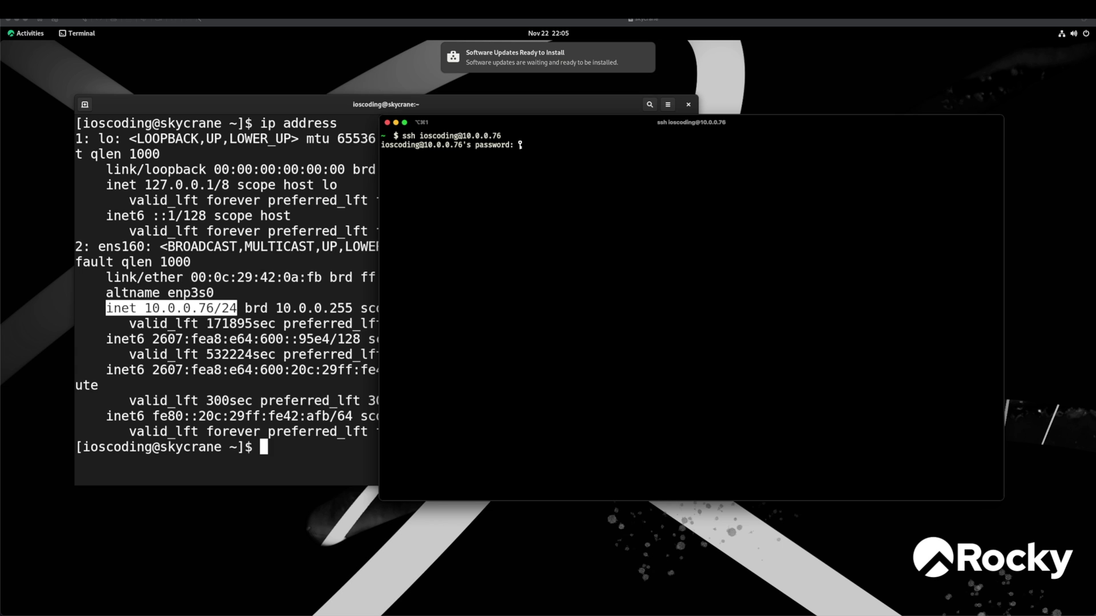
{"action": "key", "text": "Return"}
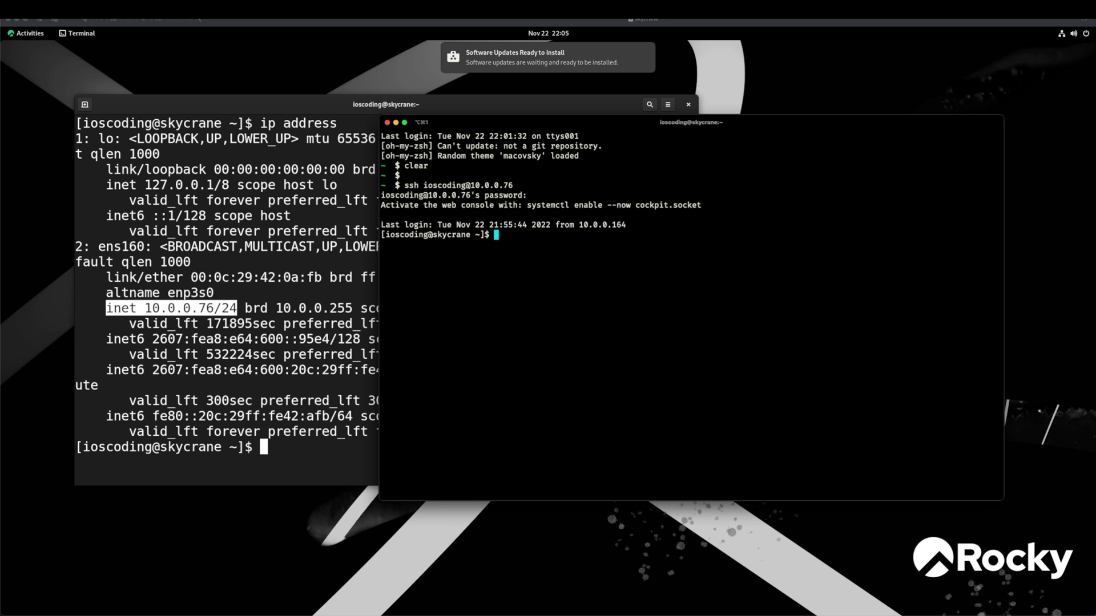
Run 'ip address' on the remote VM and select the inet 10.0.0.76/24 line
{"action": "type", "text": "ip address"}
{"action": "key", "text": "Return"}
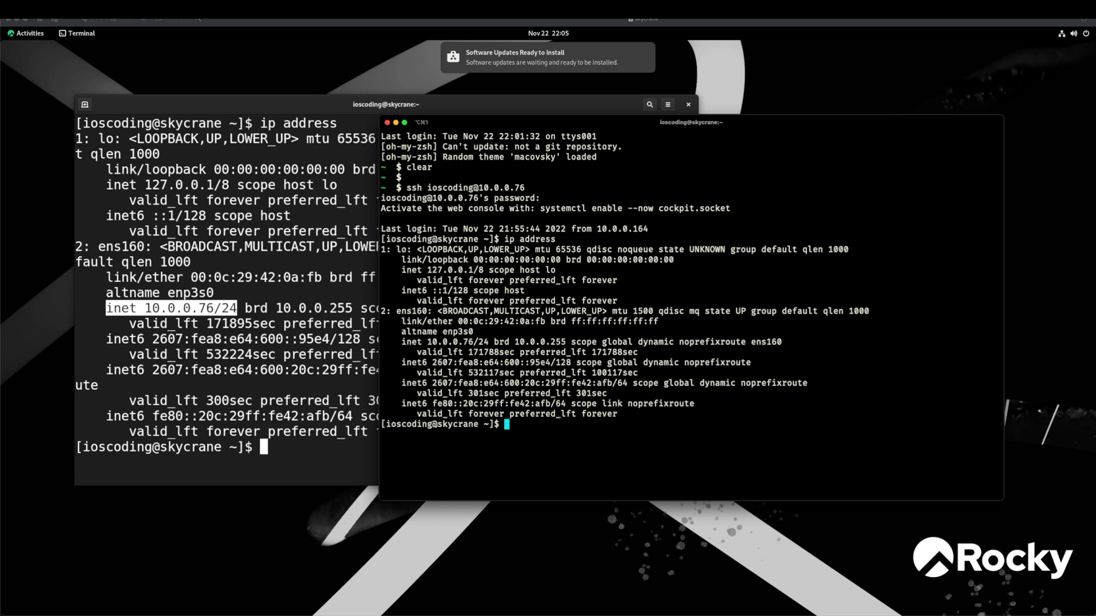
{"action": "left_click_drag", "start_coordinate": [401, 341], "coordinate": [489, 342]}
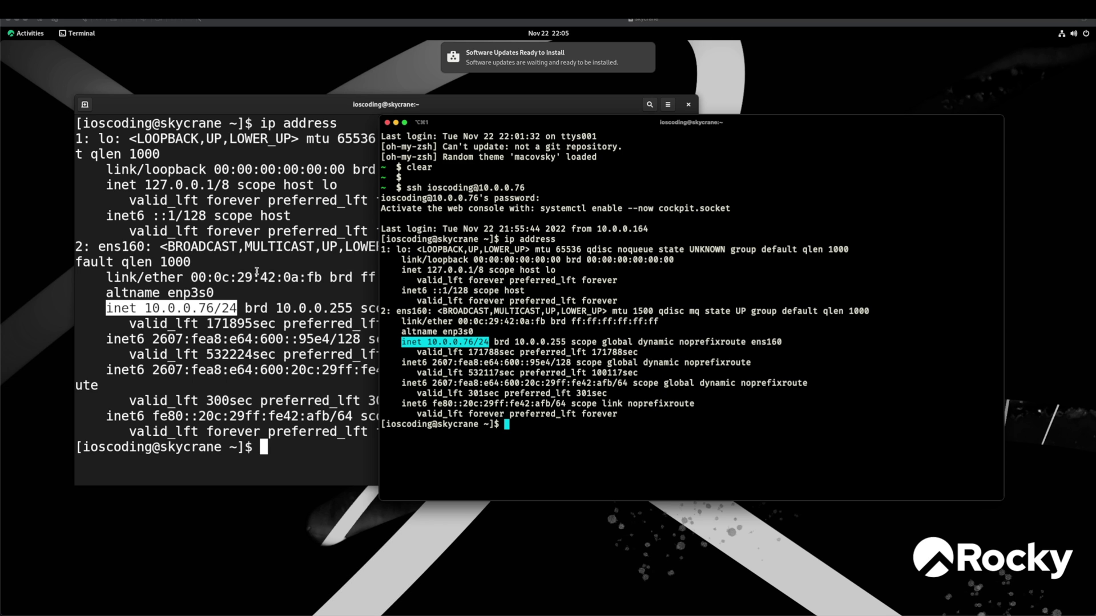